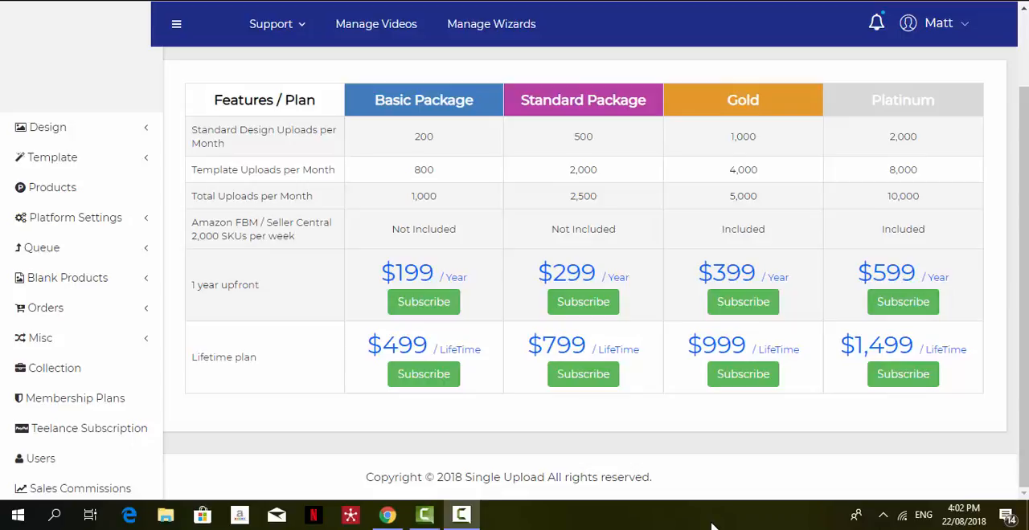
On the Upload Design page, select the Vacation - Light collection and the Default - Light product group.
{"action": "left_click", "coordinate": [83, 134]}
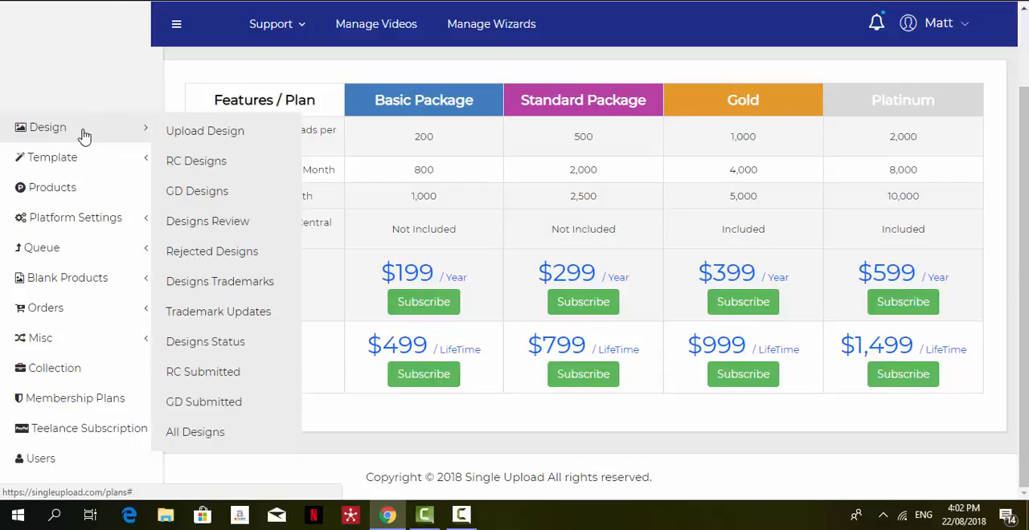
{"action": "left_click", "coordinate": [207, 140]}
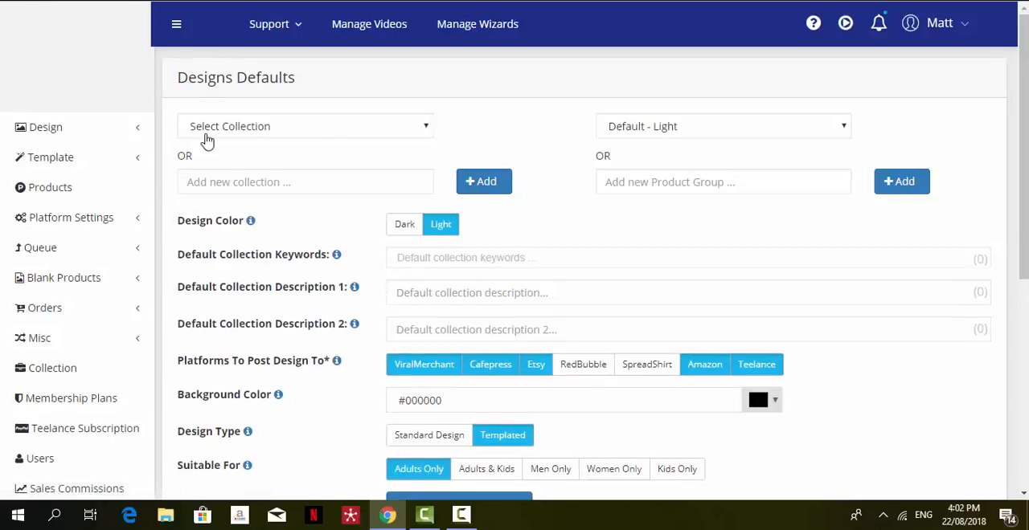
{"action": "left_click", "coordinate": [377, 129]}
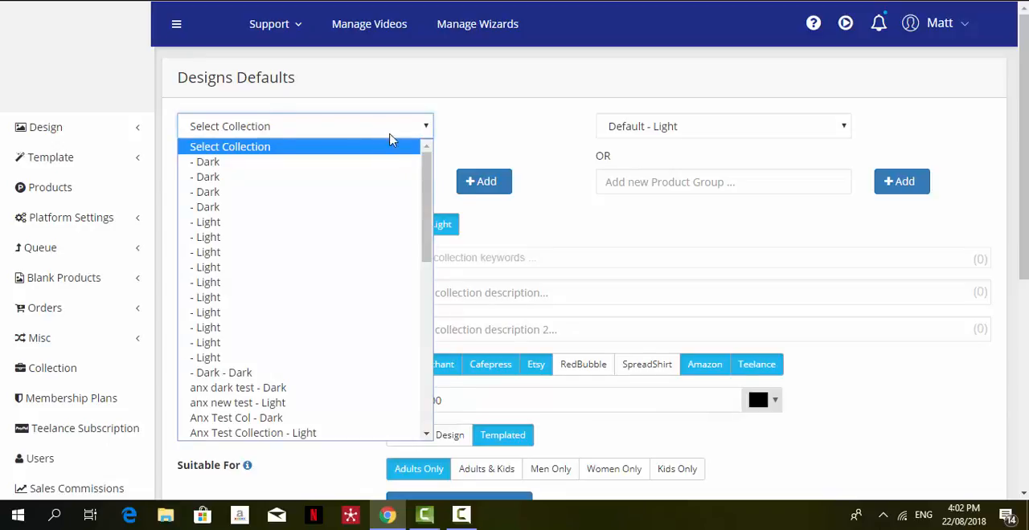
{"action": "left_click_drag", "start_coordinate": [424, 201], "coordinate": [416, 358]}
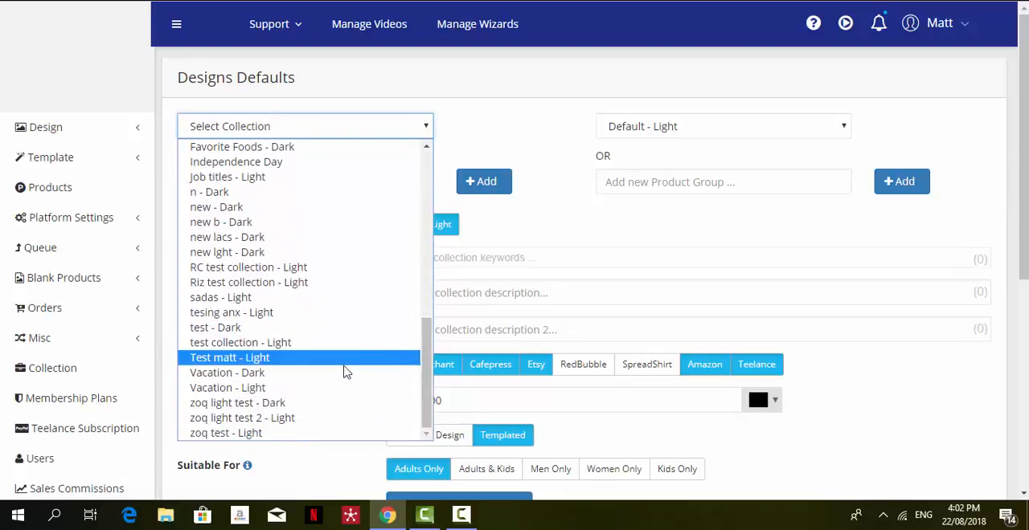
{"action": "left_click", "coordinate": [316, 393]}
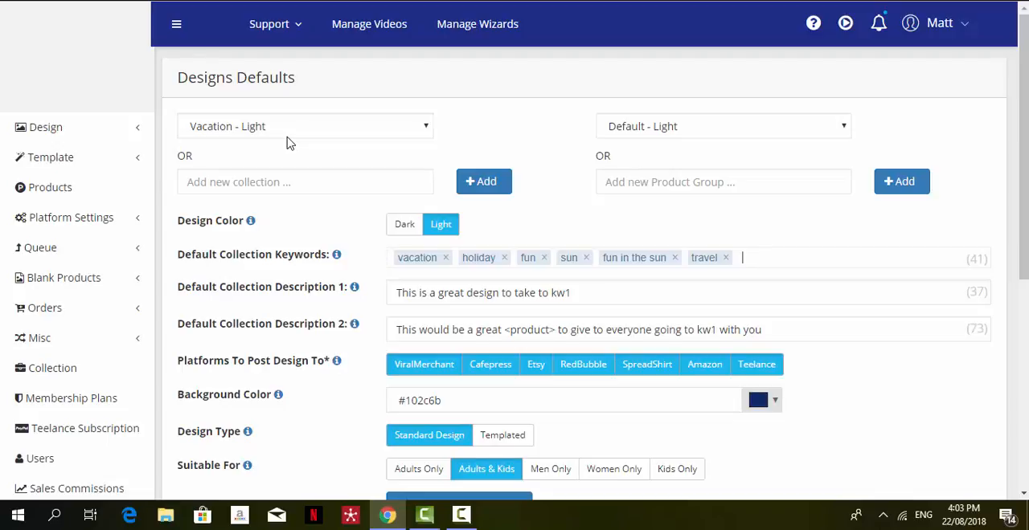
{"action": "left_click", "coordinate": [711, 134]}
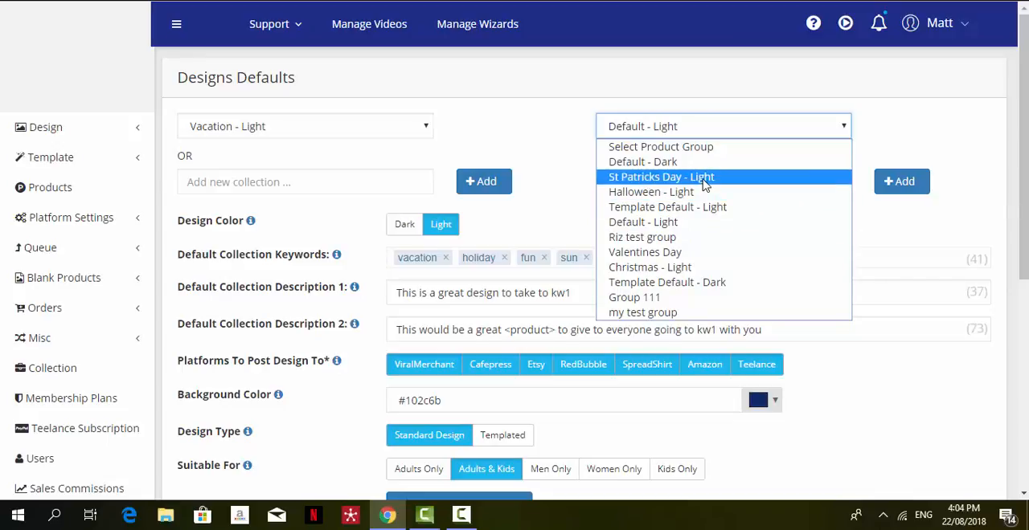
{"action": "left_click", "coordinate": [712, 229]}
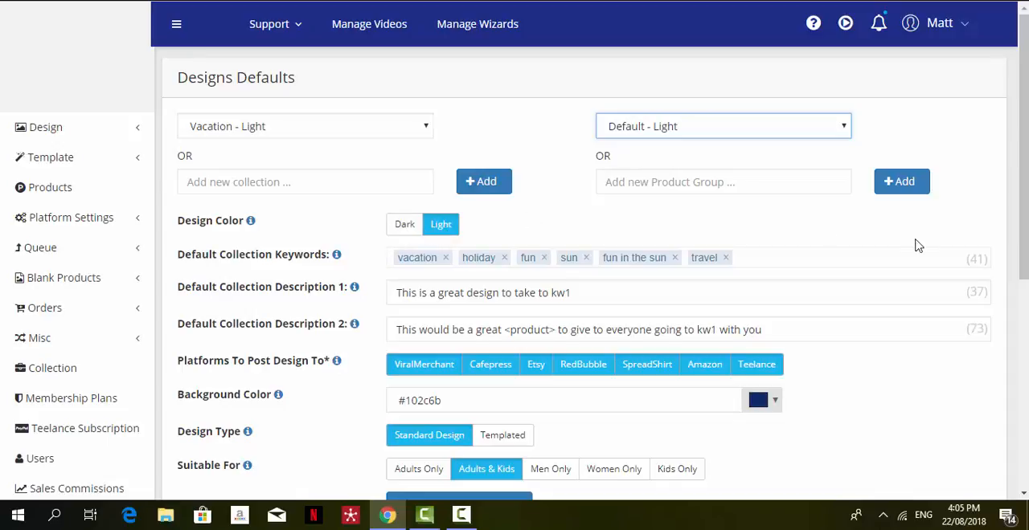
Examine the kw1 and <product> placeholders in the two default collection descriptions.
{"action": "left_click_drag", "start_coordinate": [1023, 216], "coordinate": [1023, 280]}
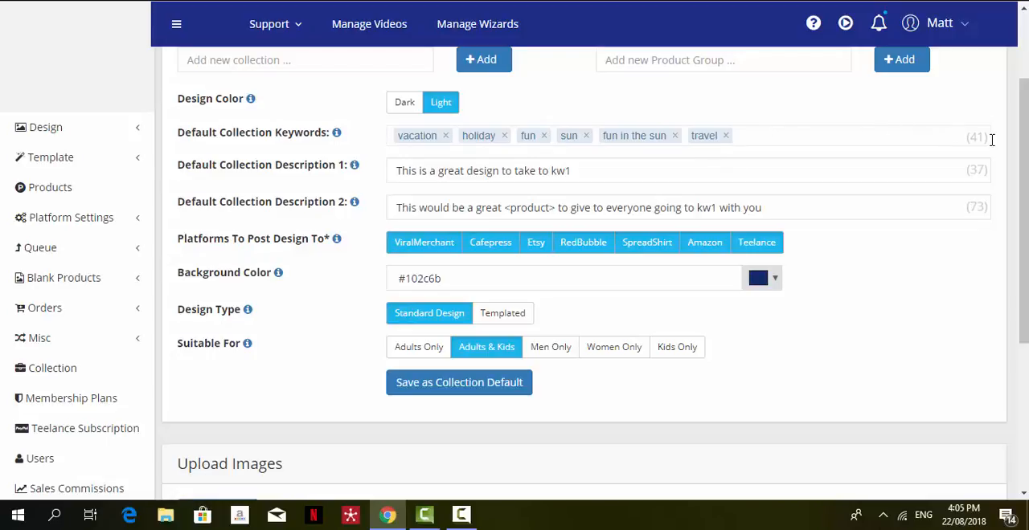
{"action": "left_click", "coordinate": [598, 176]}
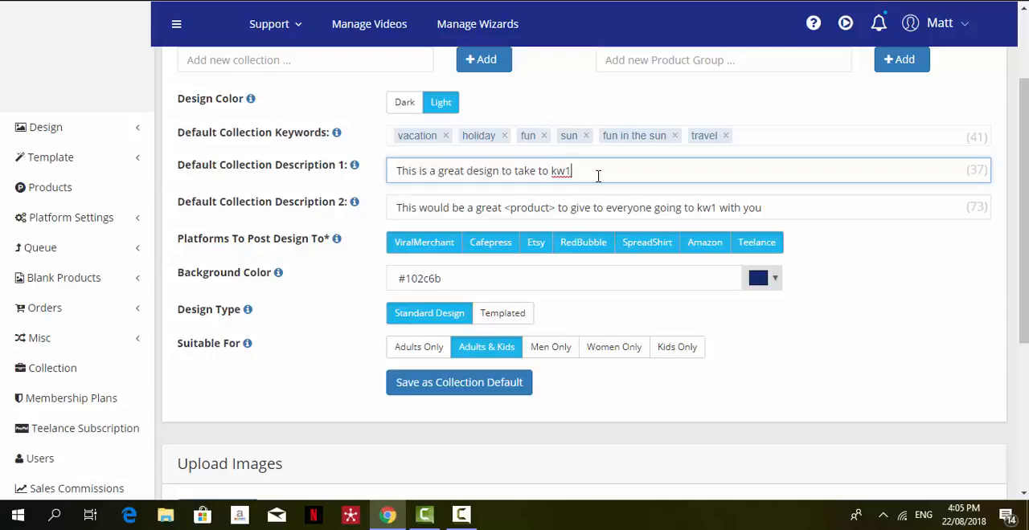
{"action": "double_click", "coordinate": [569, 171]}
{"action": "left_click", "coordinate": [632, 213]}
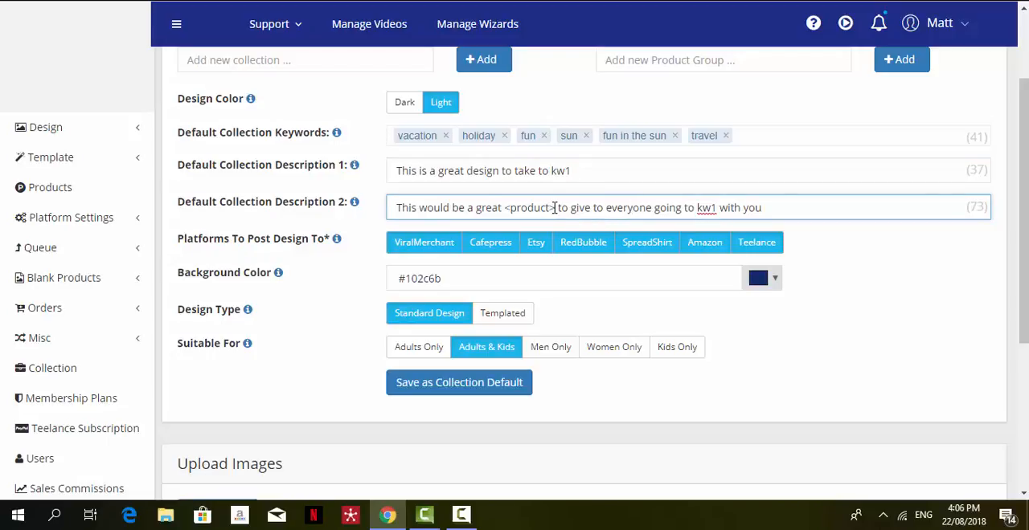
{"action": "left_click_drag", "start_coordinate": [554, 207], "coordinate": [504, 208]}
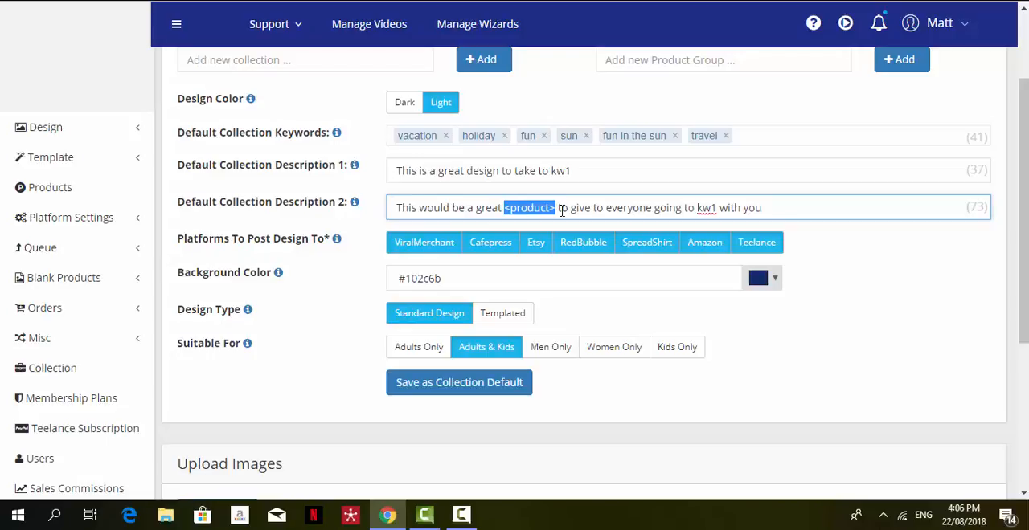
{"action": "left_click", "coordinate": [707, 210]}
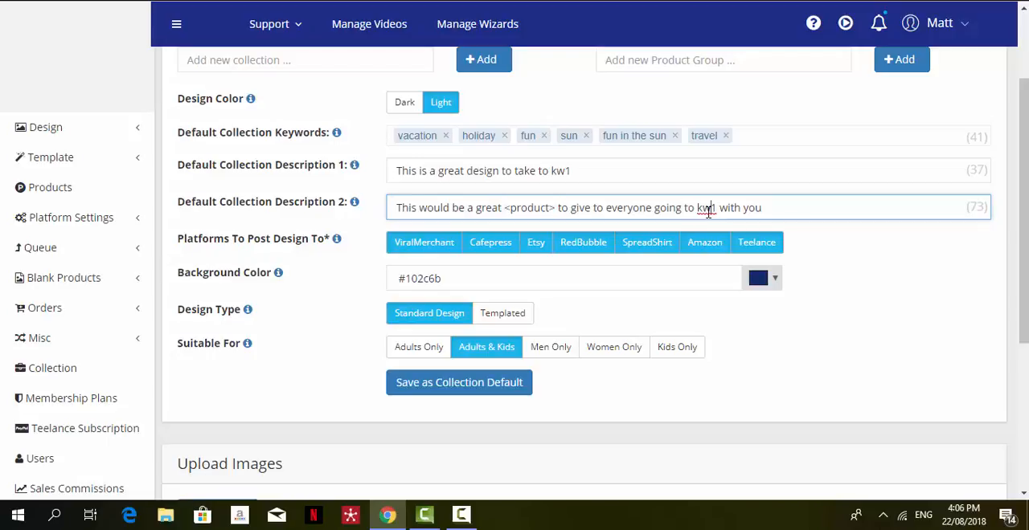
Deselect the ViralMerchant and Etsy posting platforms and reselect both.
{"action": "left_click", "coordinate": [430, 246]}
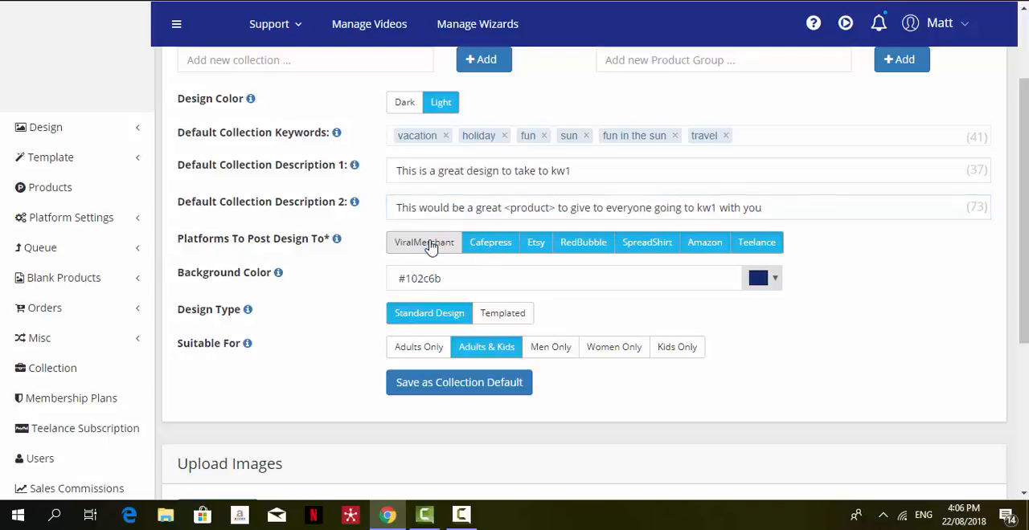
{"action": "left_click", "coordinate": [538, 247]}
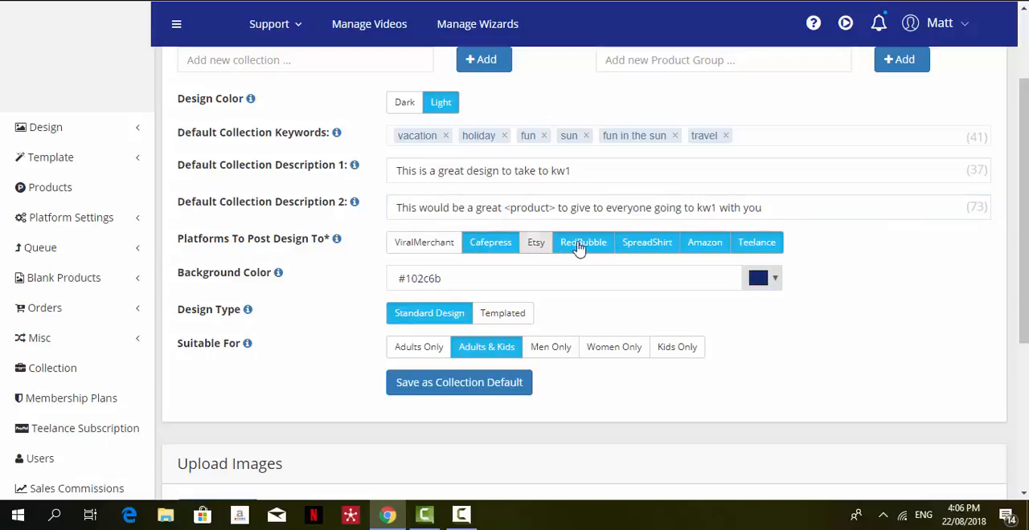
{"action": "left_click", "coordinate": [578, 249]}
{"action": "left_click", "coordinate": [549, 249]}
{"action": "left_click", "coordinate": [560, 251]}
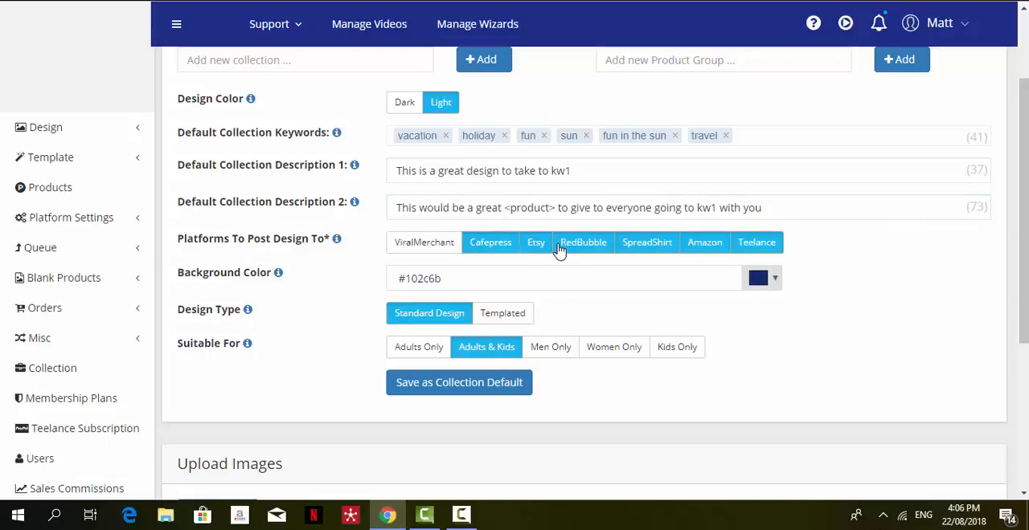
{"action": "left_click", "coordinate": [424, 246]}
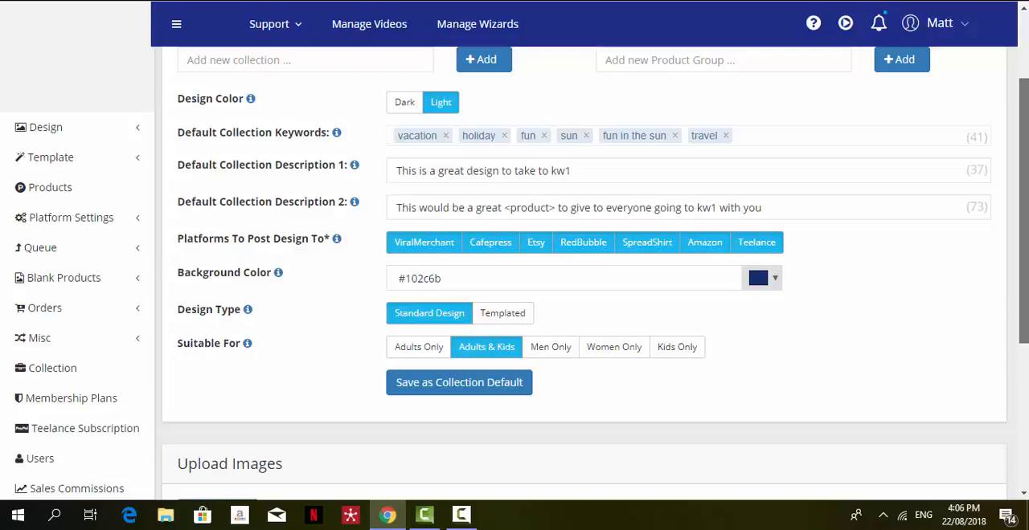
Pick a brighter blue, #1c4b98, as the collection's background color.
{"action": "scroll", "coordinate": [1025, 313], "scroll_direction": "down", "scroll_amount": 2}
{"action": "left_click_drag", "start_coordinate": [1027, 312], "coordinate": [1024, 320]}
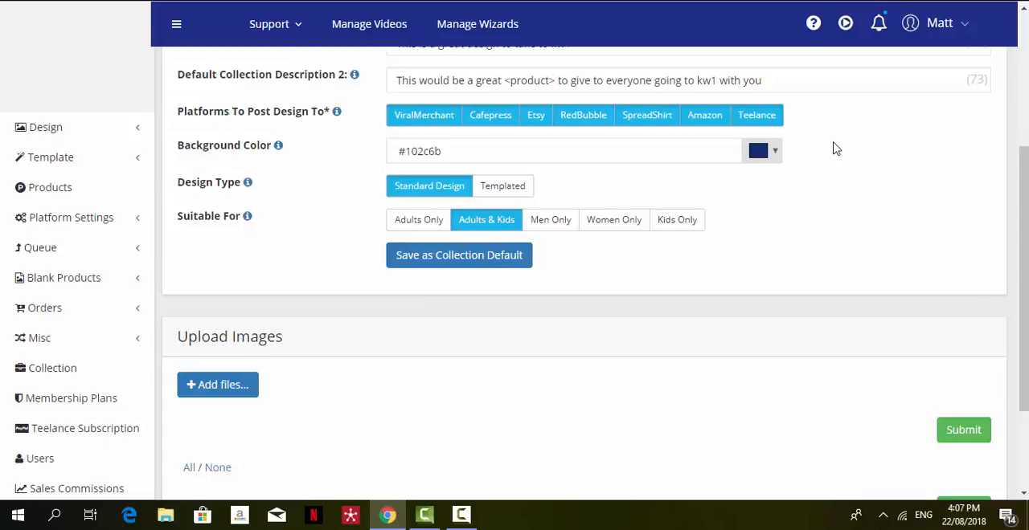
{"action": "left_click", "coordinate": [769, 155]}
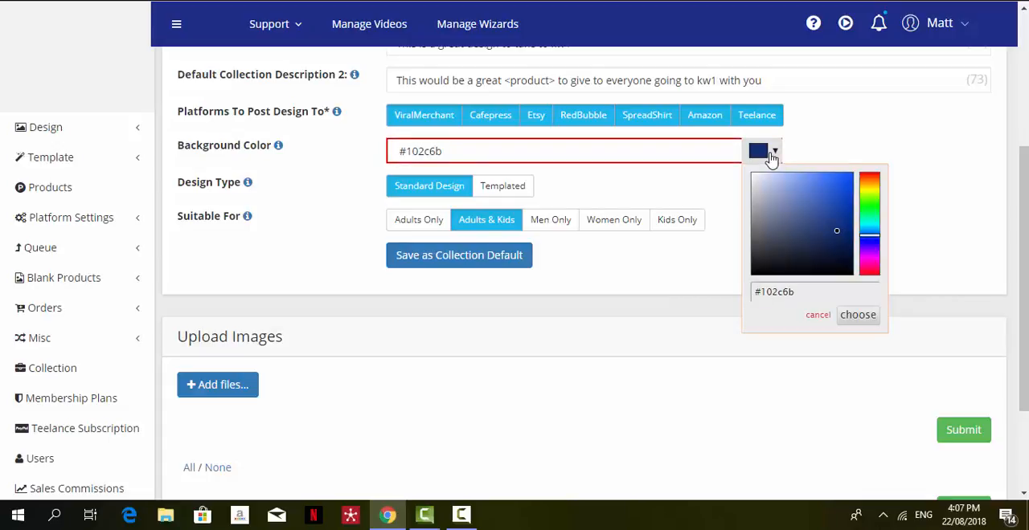
{"action": "left_click", "coordinate": [834, 215]}
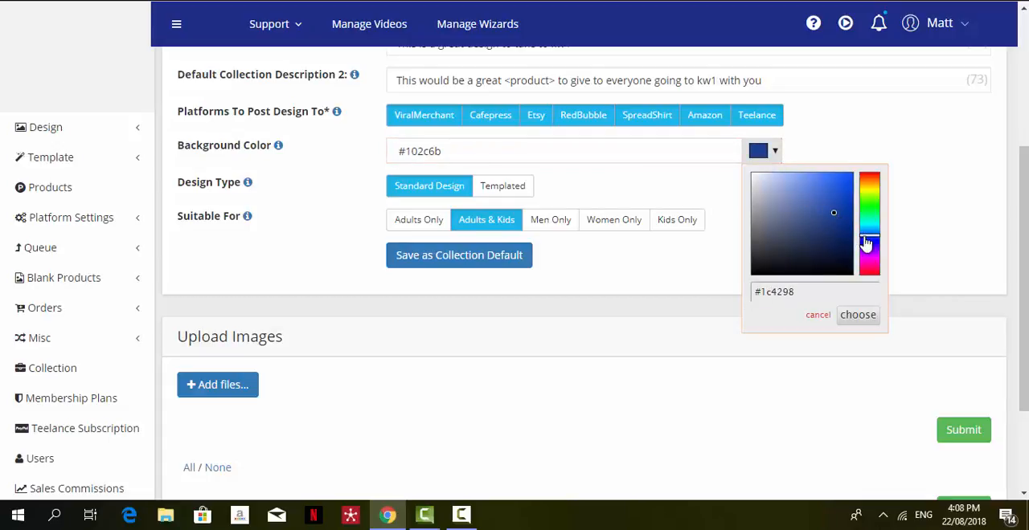
{"action": "left_click", "coordinate": [869, 235]}
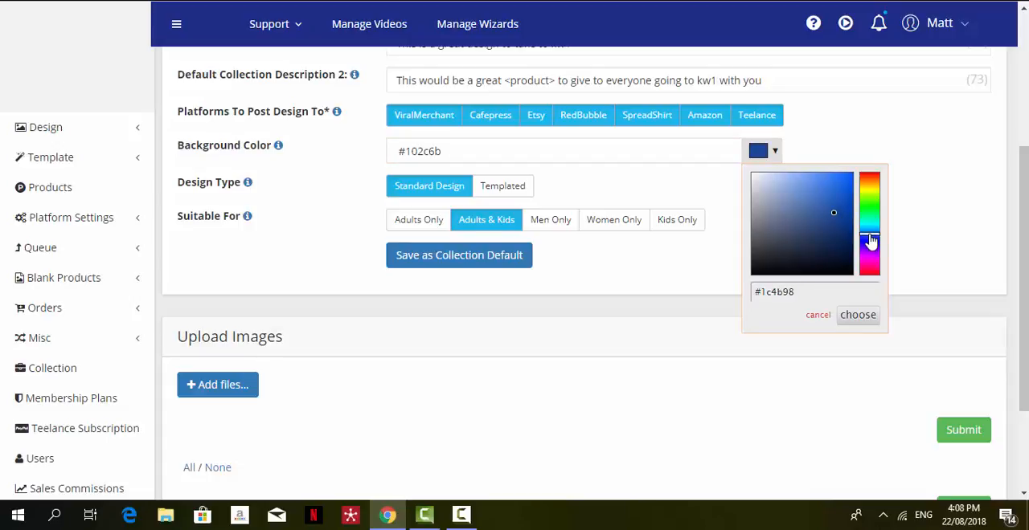
{"action": "left_click", "coordinate": [858, 315]}
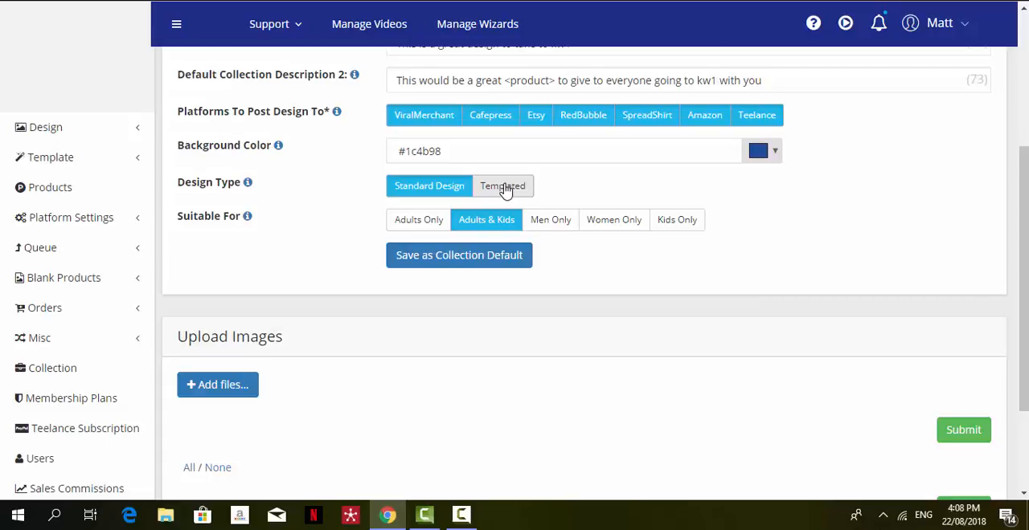
Try the Adults Only, Men Only and Women Only audiences and switch back to Adults & Kids.
{"action": "left_click", "coordinate": [414, 229]}
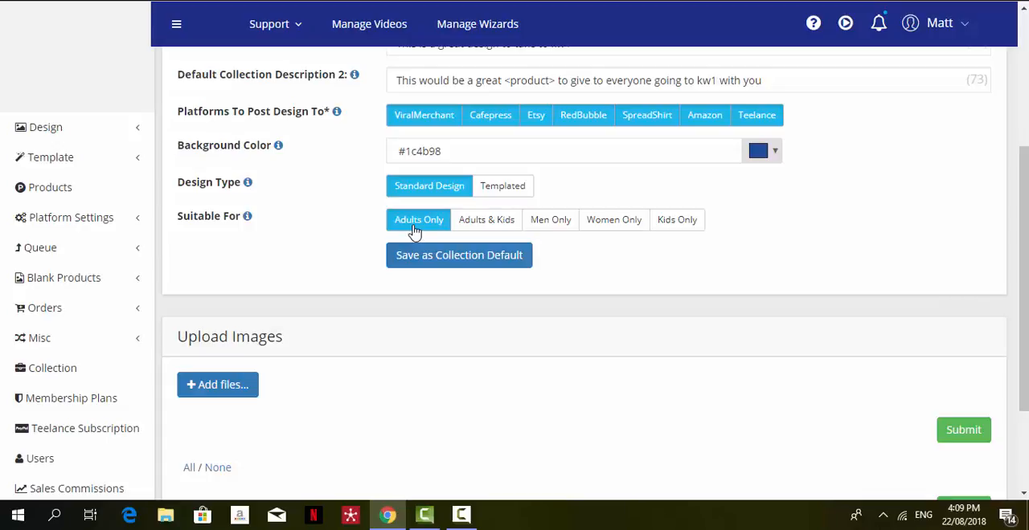
{"action": "left_click", "coordinate": [552, 229]}
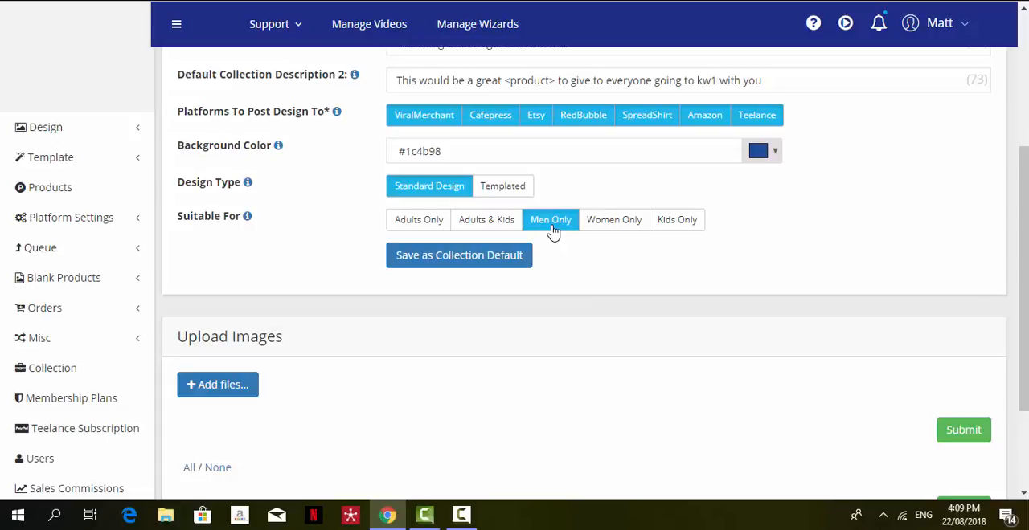
{"action": "left_click", "coordinate": [627, 229]}
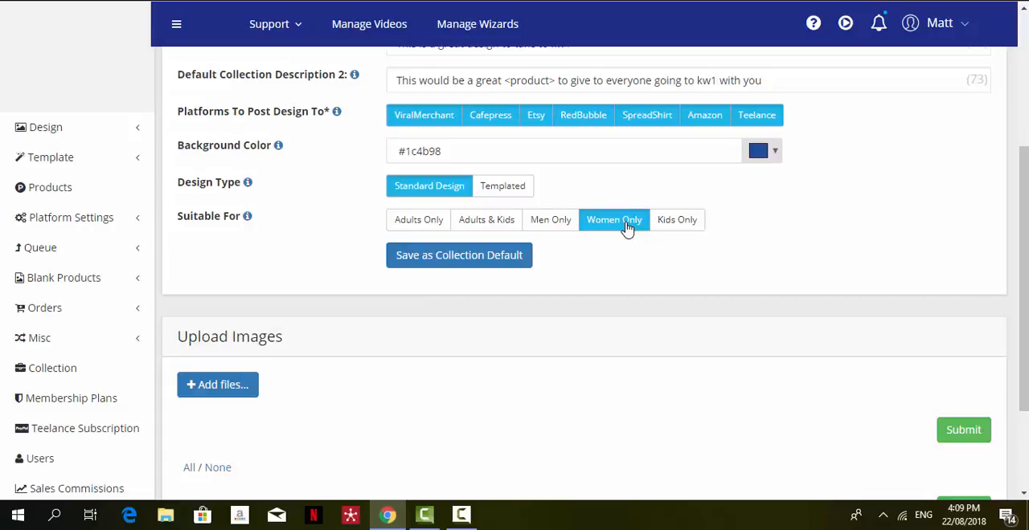
{"action": "left_click", "coordinate": [487, 230]}
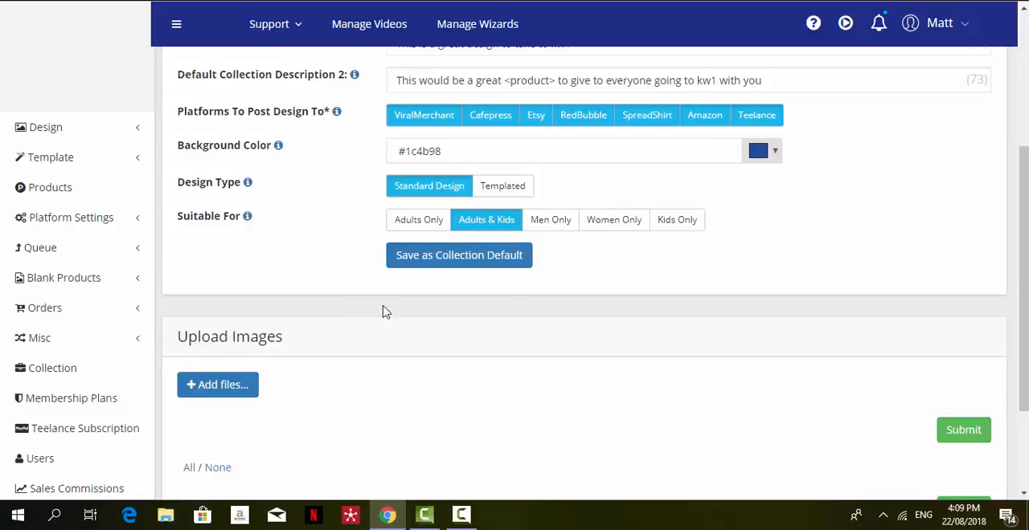
Upload the PNG images Hola Beaches, Its A Beach Kind of Day, Its A Lake Kind of Day, On Beach Time and On Lake Time.
{"action": "left_click", "coordinate": [223, 390]}
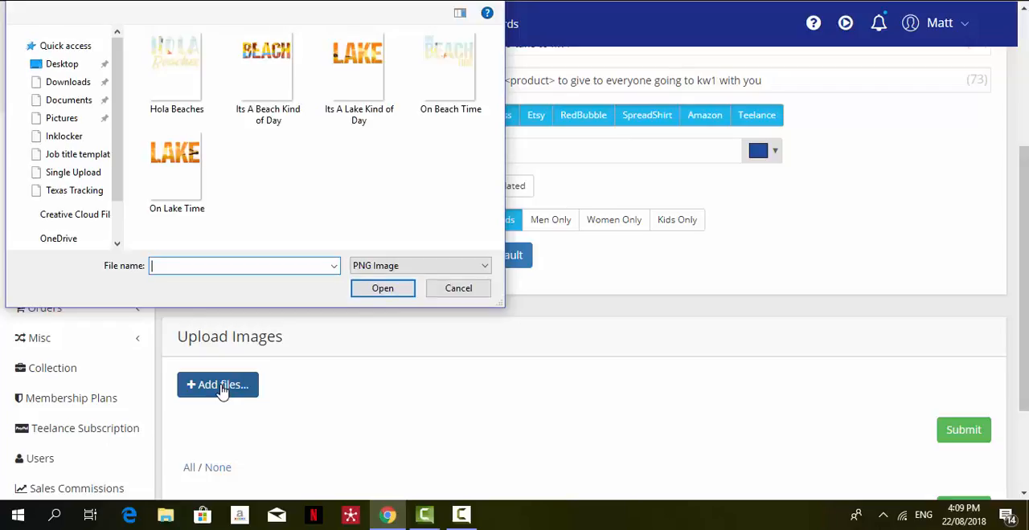
{"action": "left_click", "coordinate": [172, 89]}
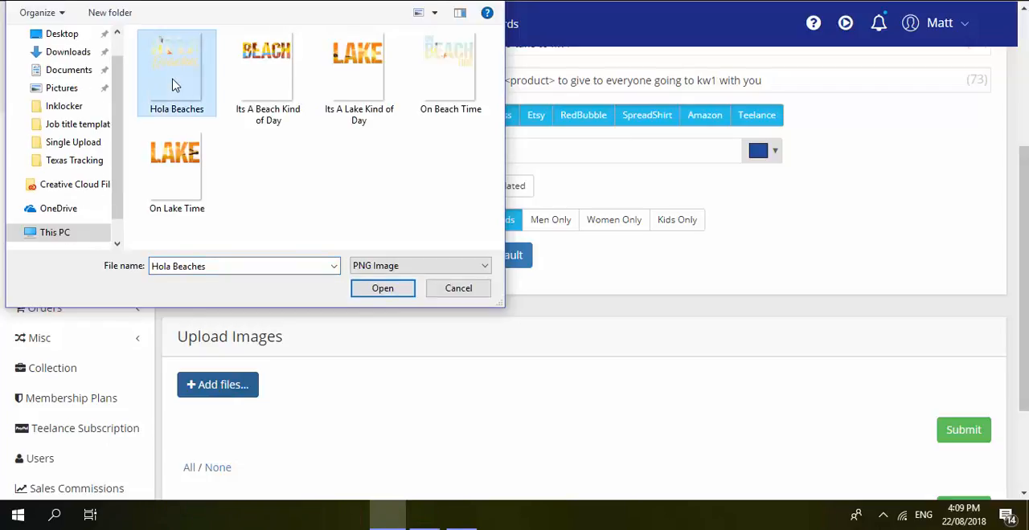
{"action": "left_click", "coordinate": [177, 169], "text": "shift"}
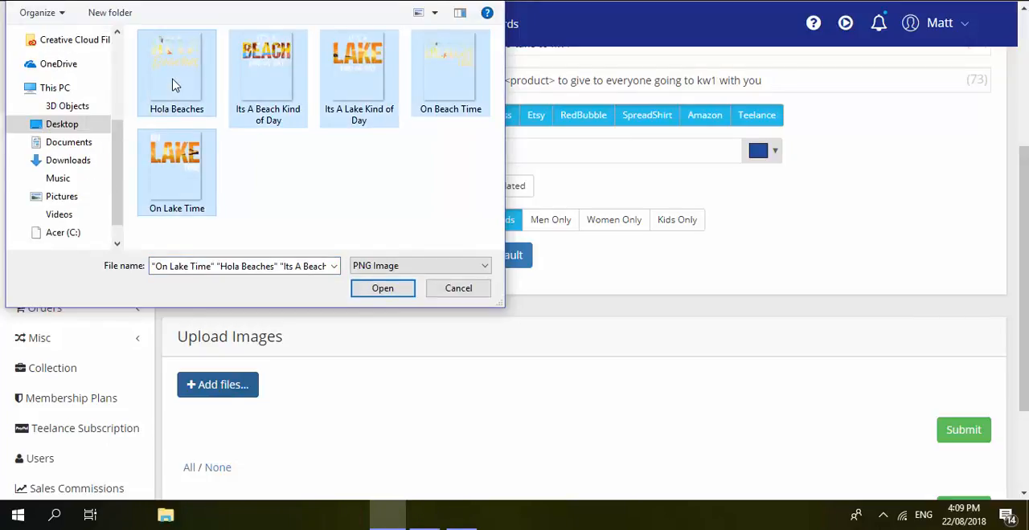
{"action": "left_click", "coordinate": [383, 289]}
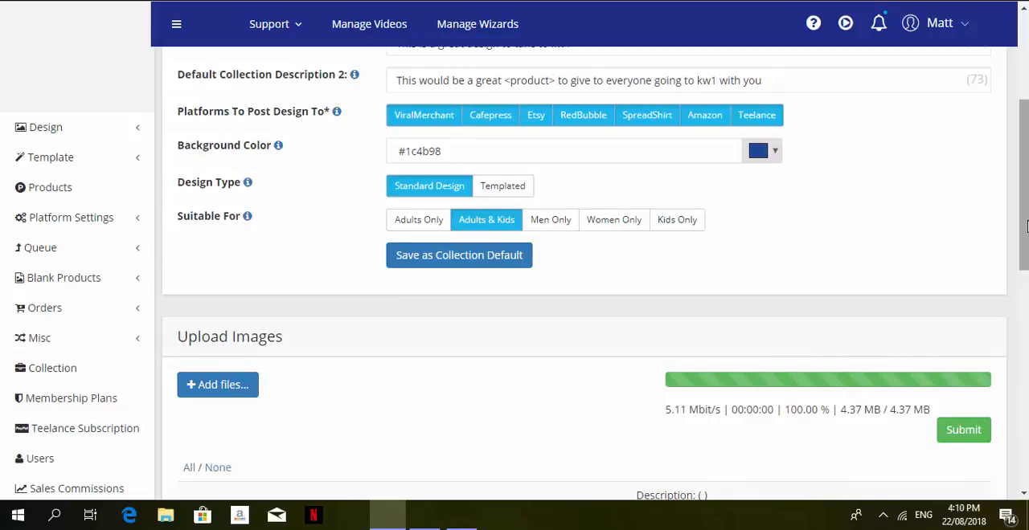
Add "Beach" as the first design-specific keyword of the Hola Beaches design, separated by a comma.
{"action": "left_click_drag", "start_coordinate": [1023, 228], "coordinate": [1026, 335]}
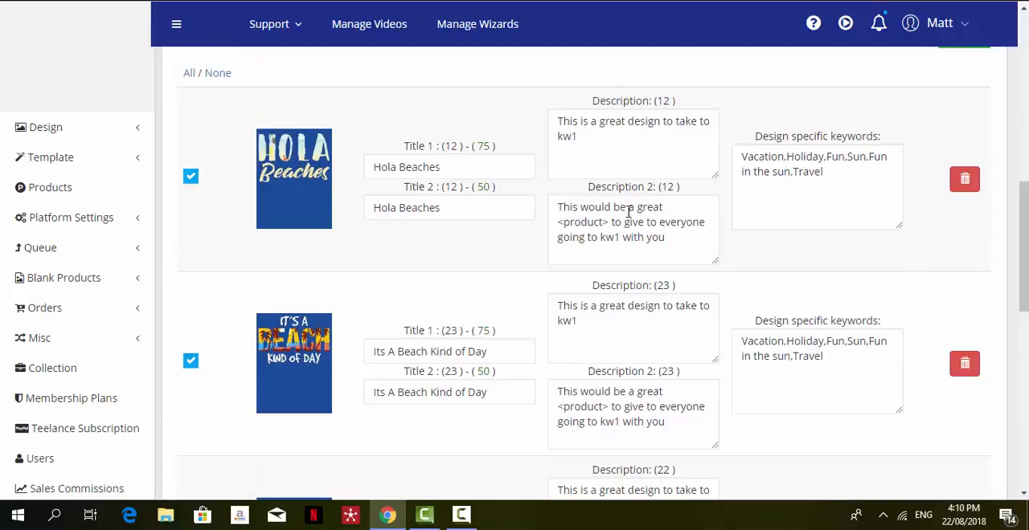
{"action": "left_click", "coordinate": [745, 157]}
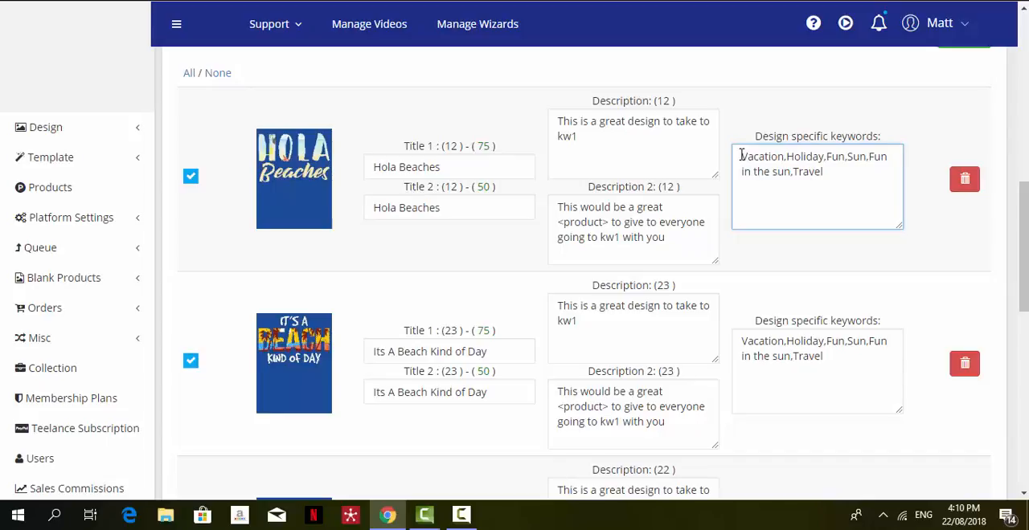
{"action": "type", "text": "Beach"}
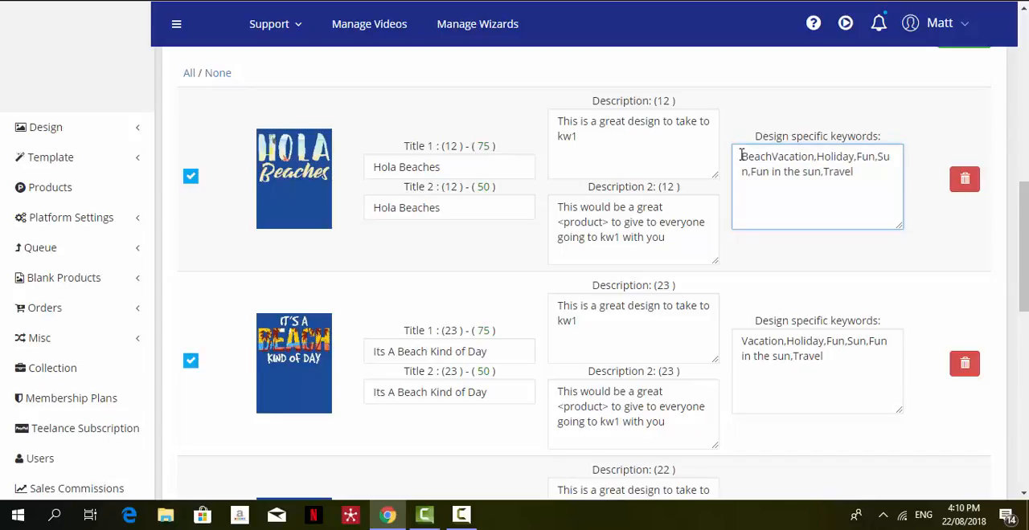
{"action": "type", "text": ","}
{"action": "key", "text": "BackSpace"}
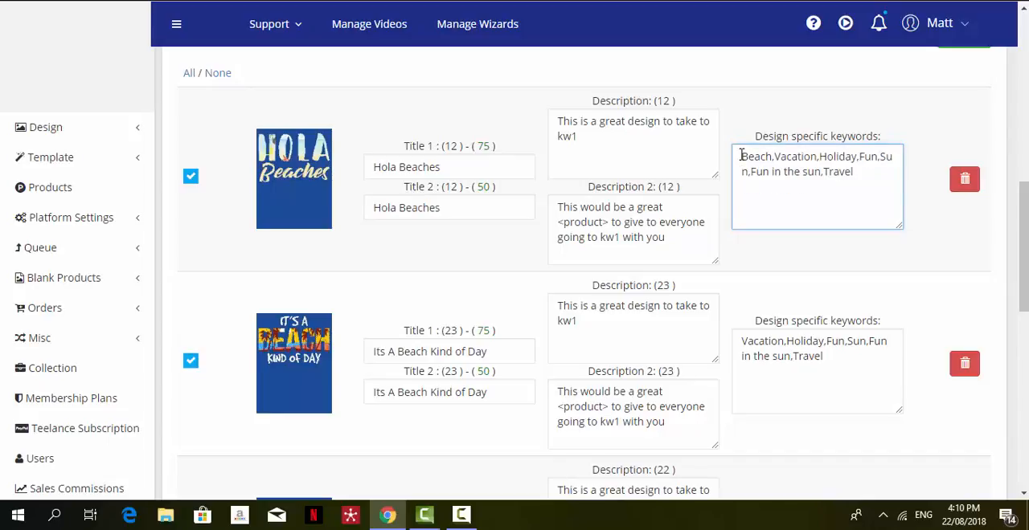
Insert "the" before kw1 in both descriptions of the Hola Beaches design.
{"action": "left_click", "coordinate": [719, 120]}
{"action": "type", "text": "the"}
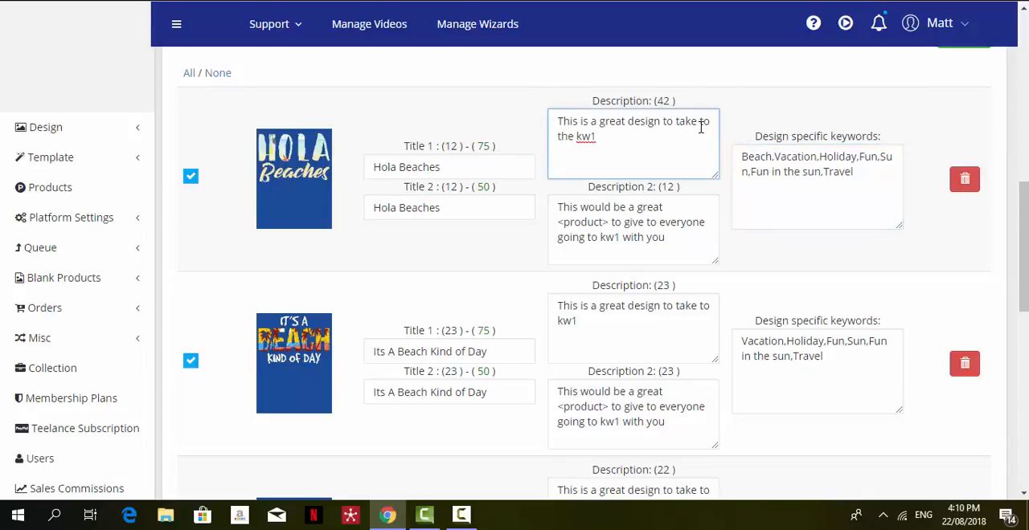
{"action": "left_click", "coordinate": [599, 237]}
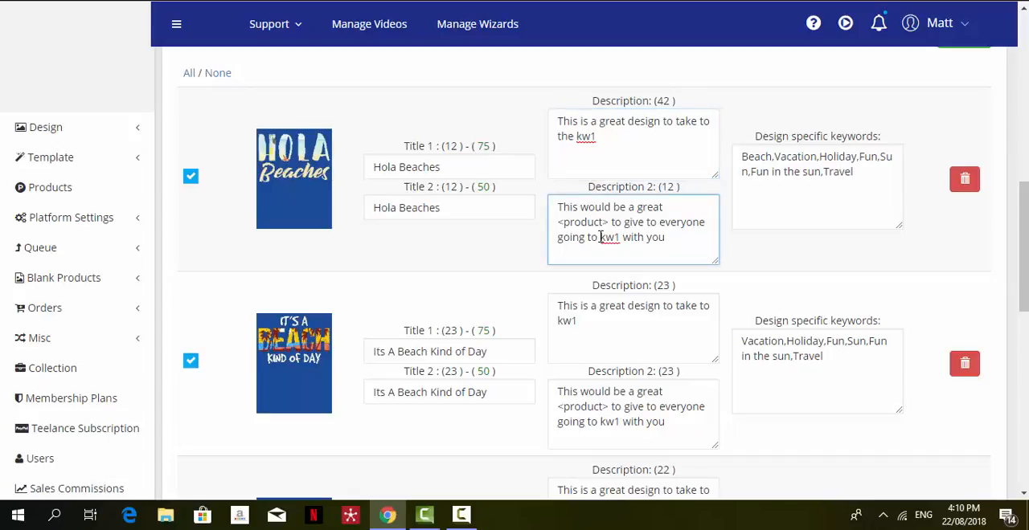
{"action": "type", "text": "the"}
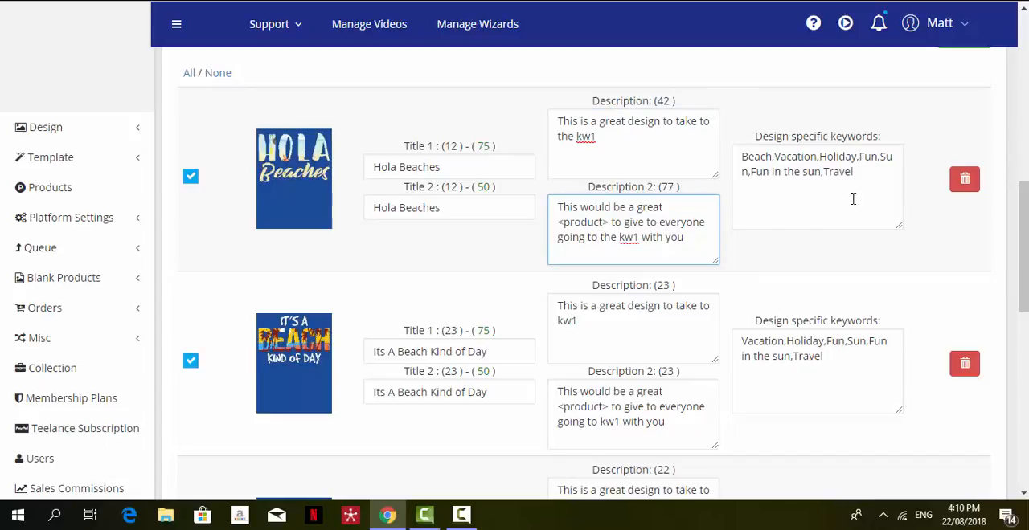
Add "beaches" and "hola" after Beach in the Hola Beaches design's specific keywords, separated by commas.
{"action": "left_click", "coordinate": [775, 157]}
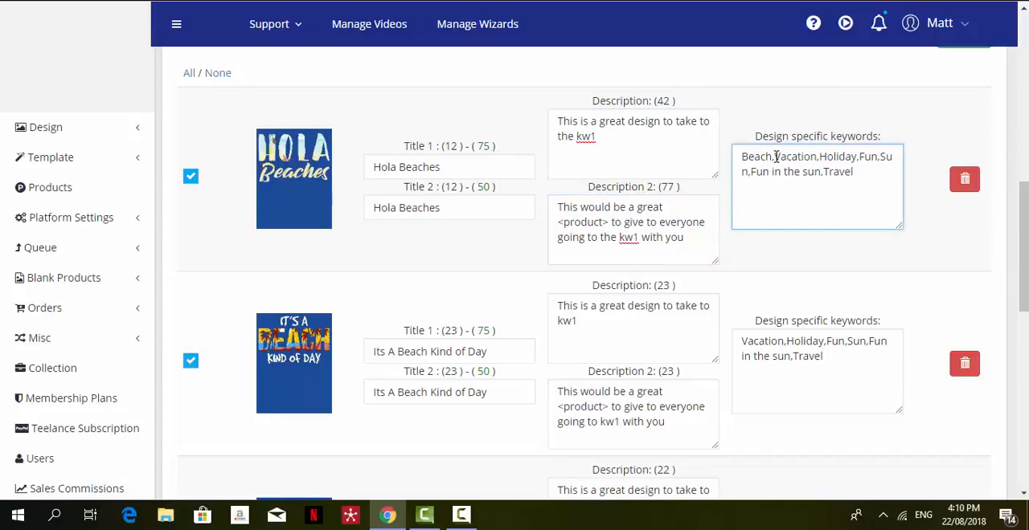
{"action": "type", "text": "Beaches,"}
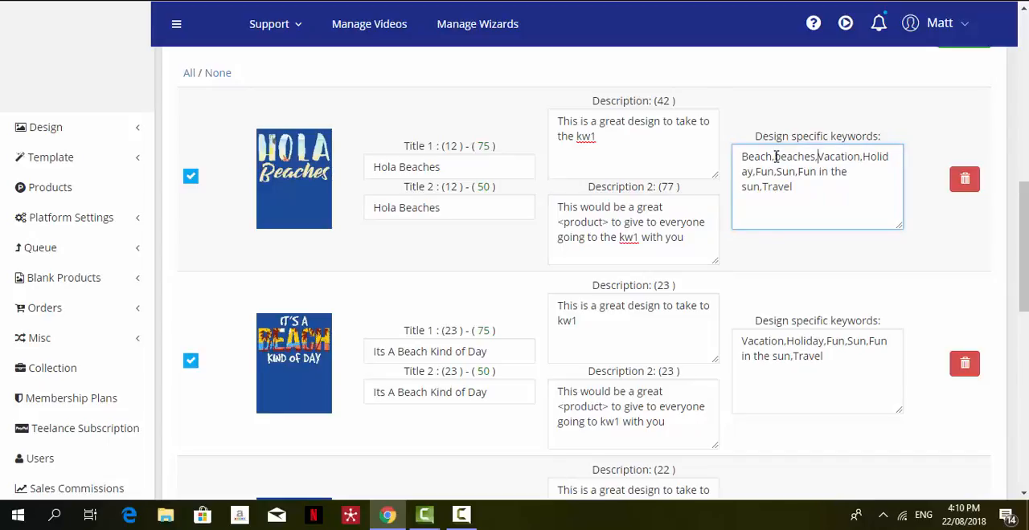
{"action": "type", "text": "hola,"}
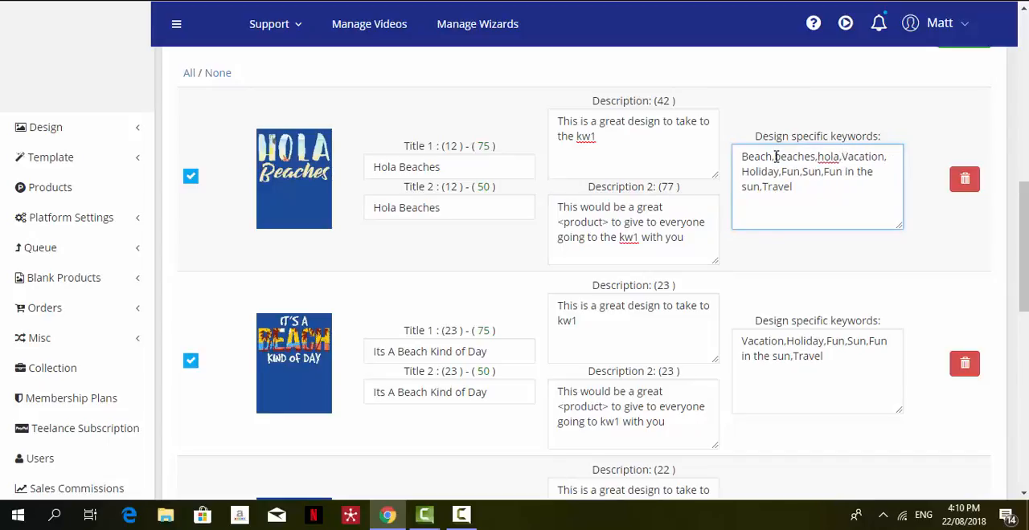
{"action": "left_click_drag", "start_coordinate": [1024, 234], "coordinate": [1024, 275]}
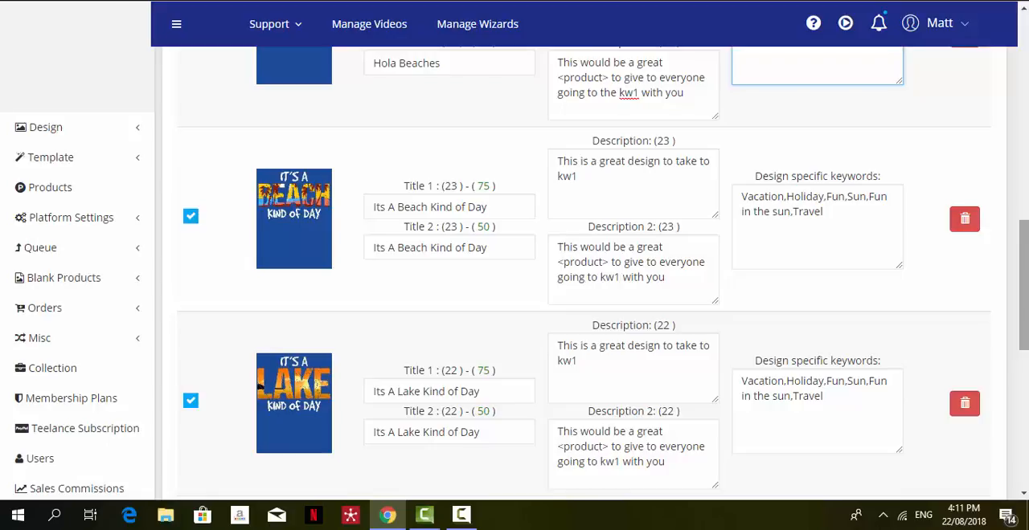
{"action": "left_click_drag", "start_coordinate": [1024, 263], "coordinate": [1025, 401]}
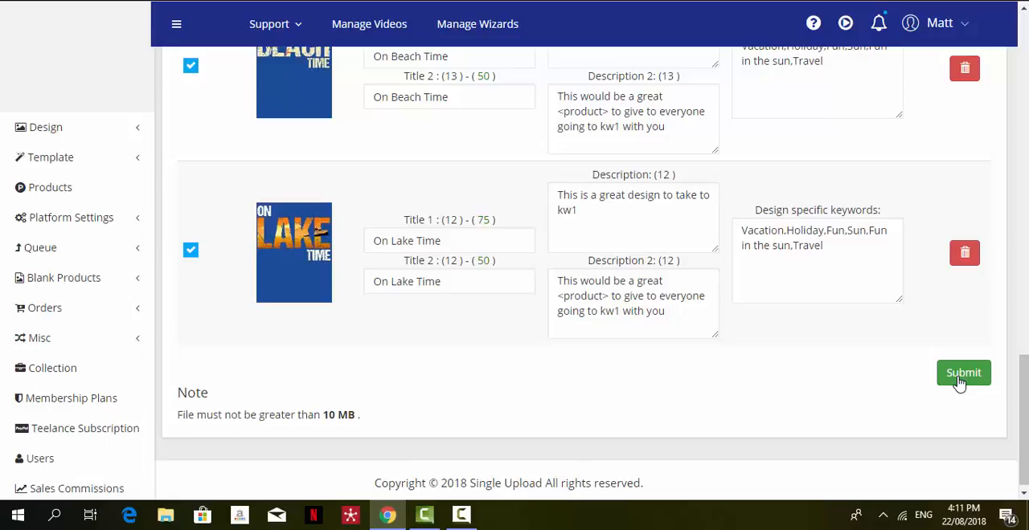
{"action": "left_click_drag", "start_coordinate": [1024, 393], "coordinate": [1025, 54]}
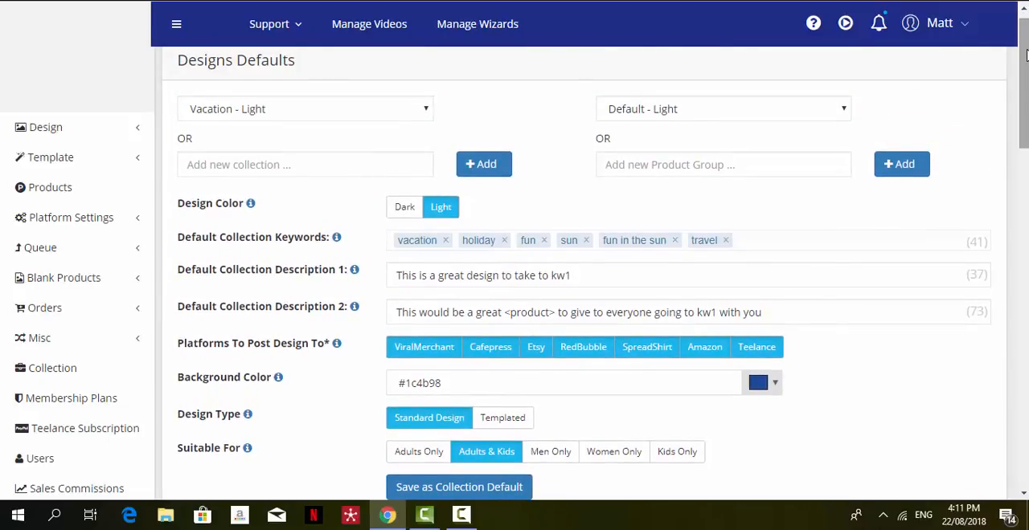
Start creating a new template and load the Finest Job Title PNG as its design.
{"action": "left_click", "coordinate": [46, 162]}
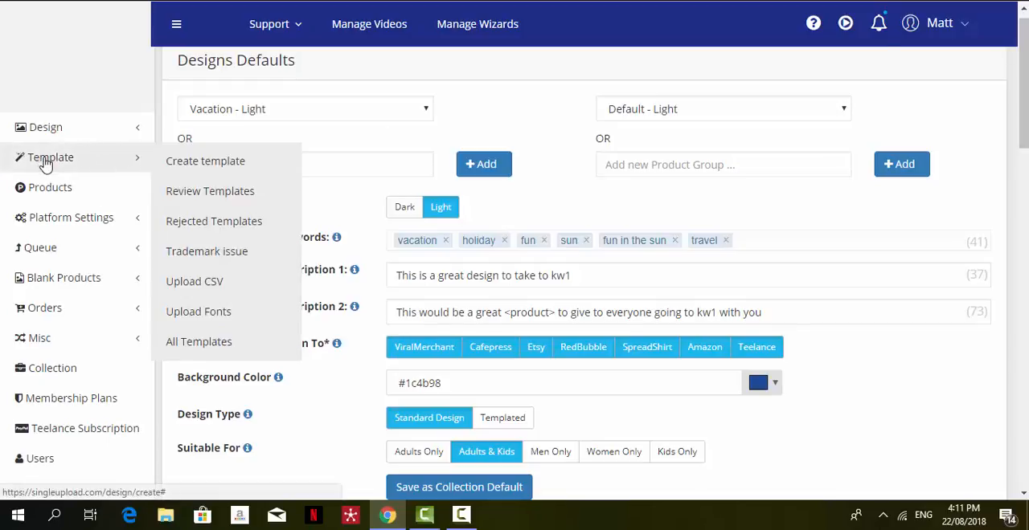
{"action": "left_click", "coordinate": [195, 172]}
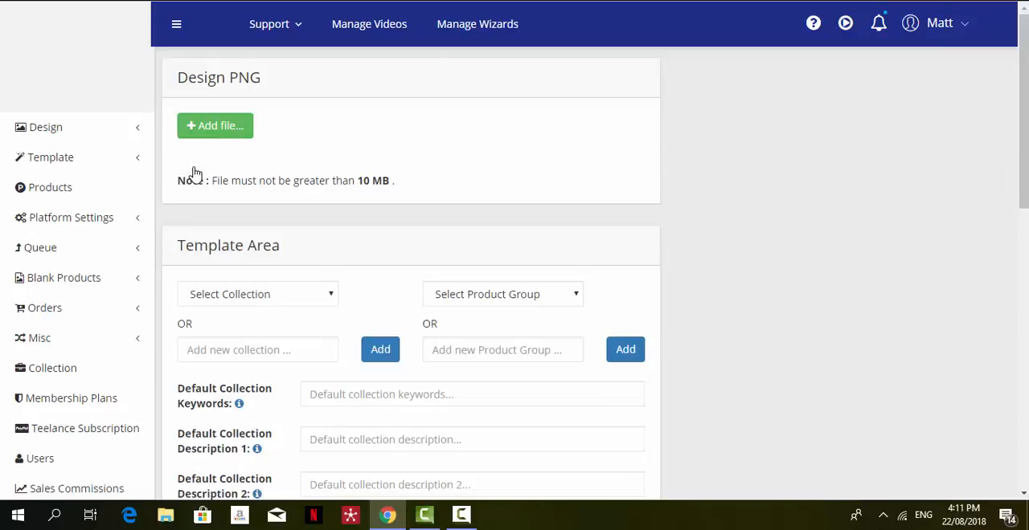
{"action": "left_click", "coordinate": [211, 137]}
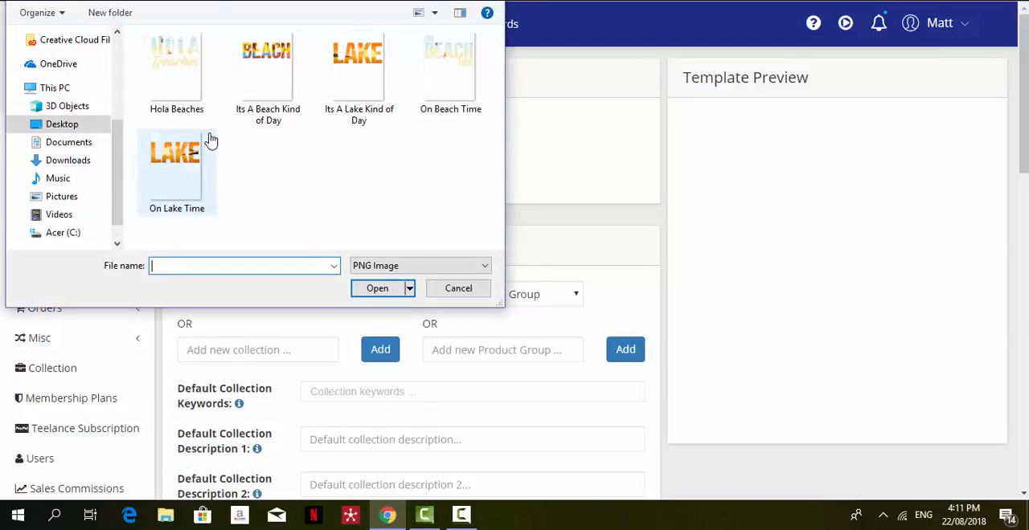
{"action": "left_click_drag", "start_coordinate": [120, 165], "coordinate": [110, 92]}
{"action": "left_click", "coordinate": [78, 124]}
{"action": "double_click", "coordinate": [350, 100]}
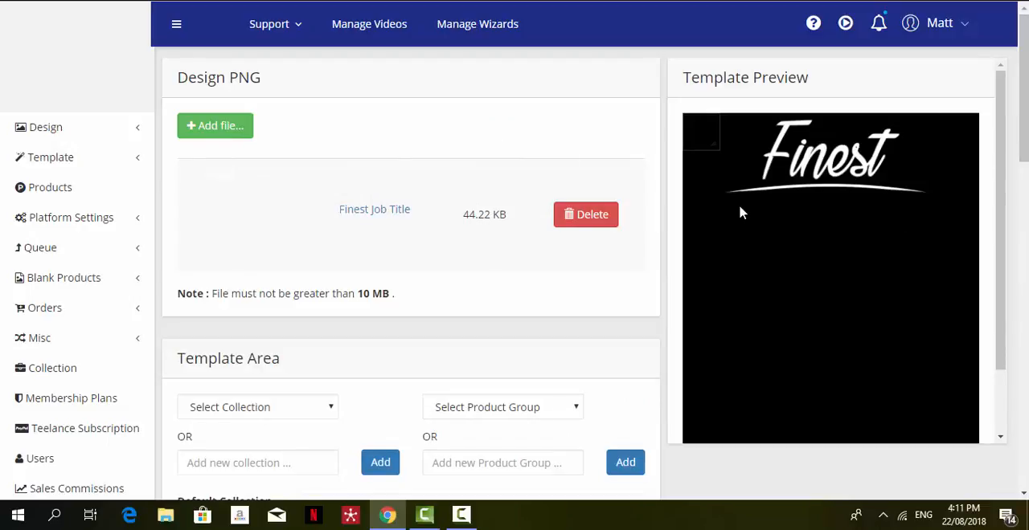
Place the template's text box below the Finest lettering, widen it to about the underline's width and make it taller.
{"action": "left_click_drag", "start_coordinate": [706, 143], "coordinate": [940, 237]}
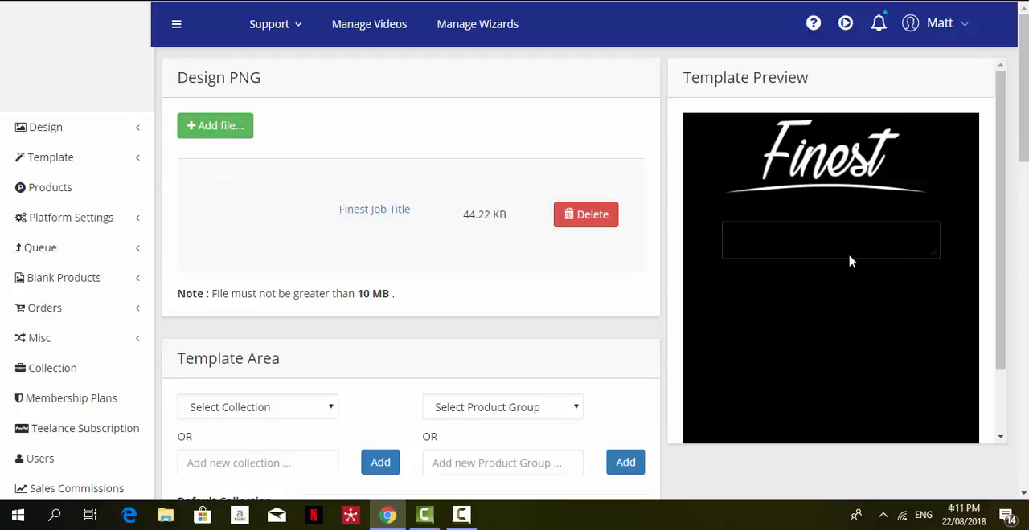
{"action": "left_click_drag", "start_coordinate": [840, 257], "coordinate": [840, 284]}
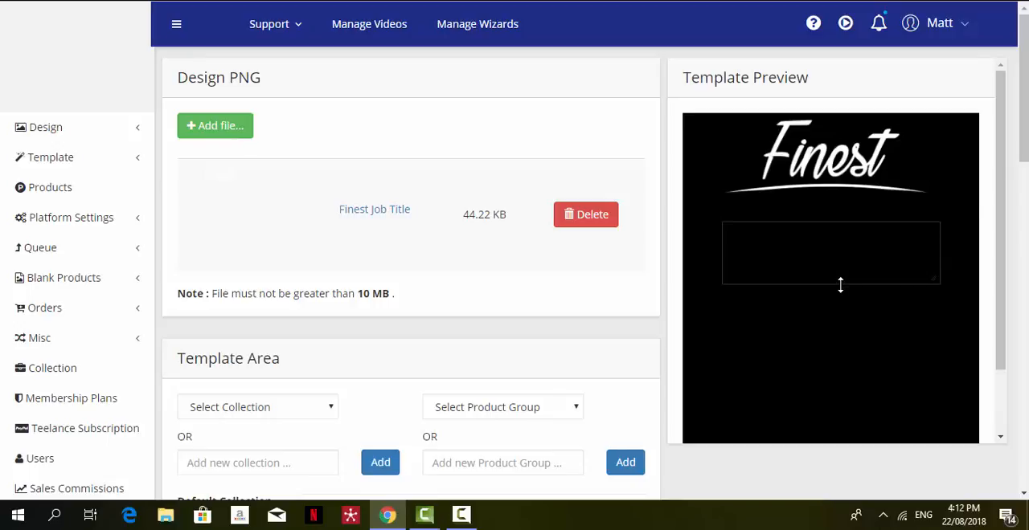
Assign the template to the Job titles - Light collection and the Template Default - Light product group.
{"action": "left_click_drag", "start_coordinate": [1026, 112], "coordinate": [1027, 173]}
{"action": "left_click", "coordinate": [331, 201]}
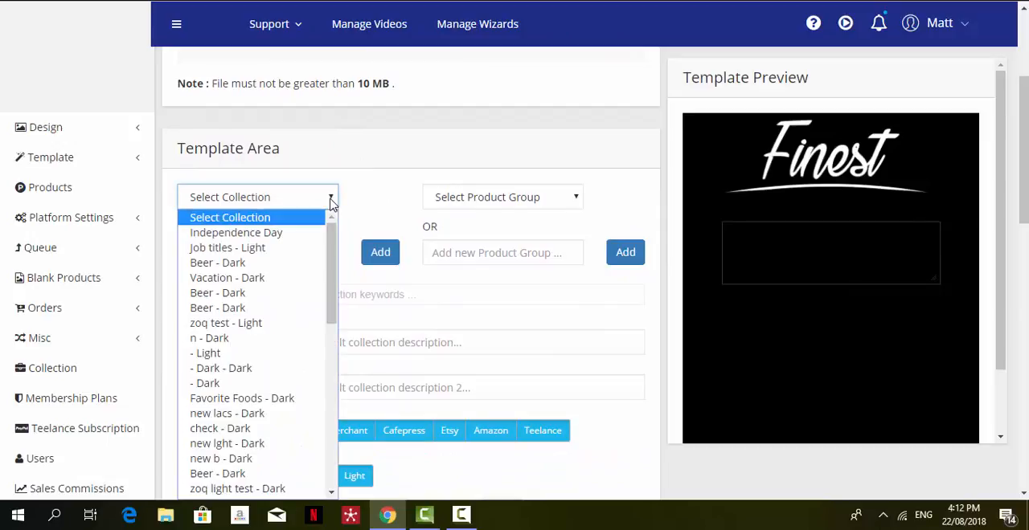
{"action": "left_click", "coordinate": [276, 249]}
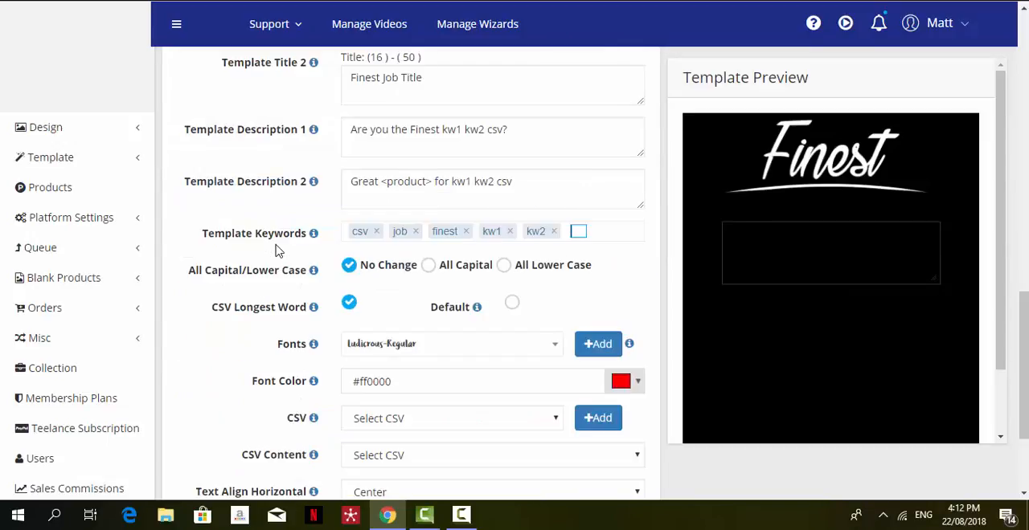
{"action": "left_click_drag", "start_coordinate": [1026, 311], "coordinate": [1026, 124]}
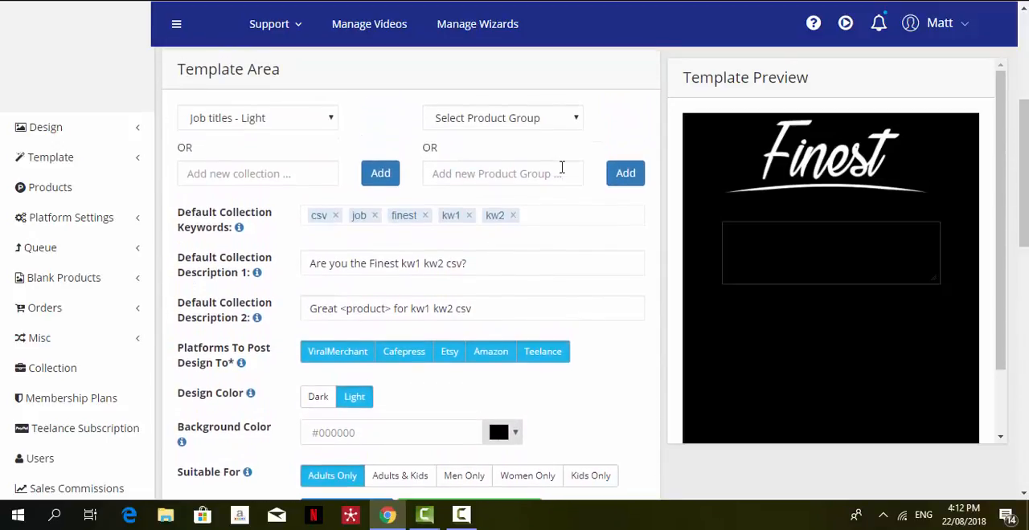
{"action": "left_click", "coordinate": [571, 121]}
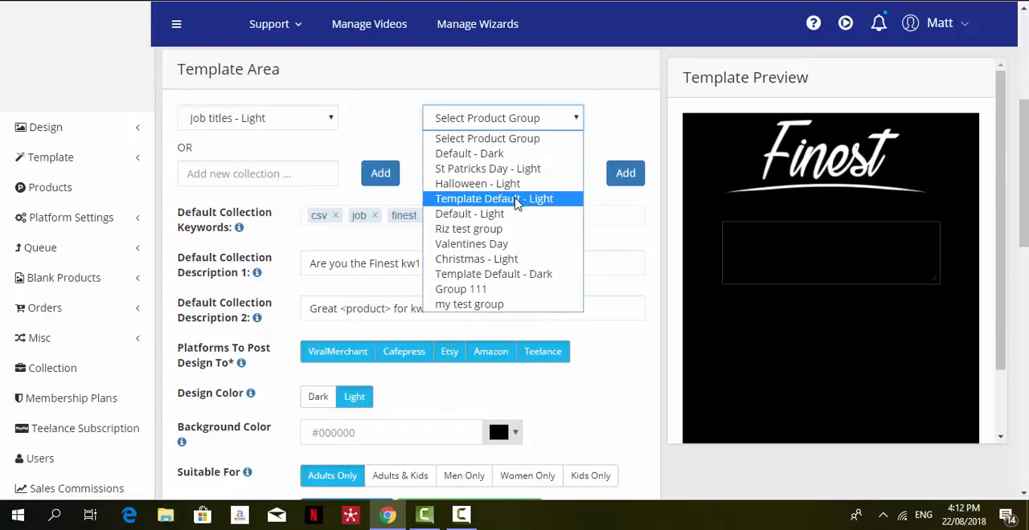
{"action": "left_click", "coordinate": [516, 201]}
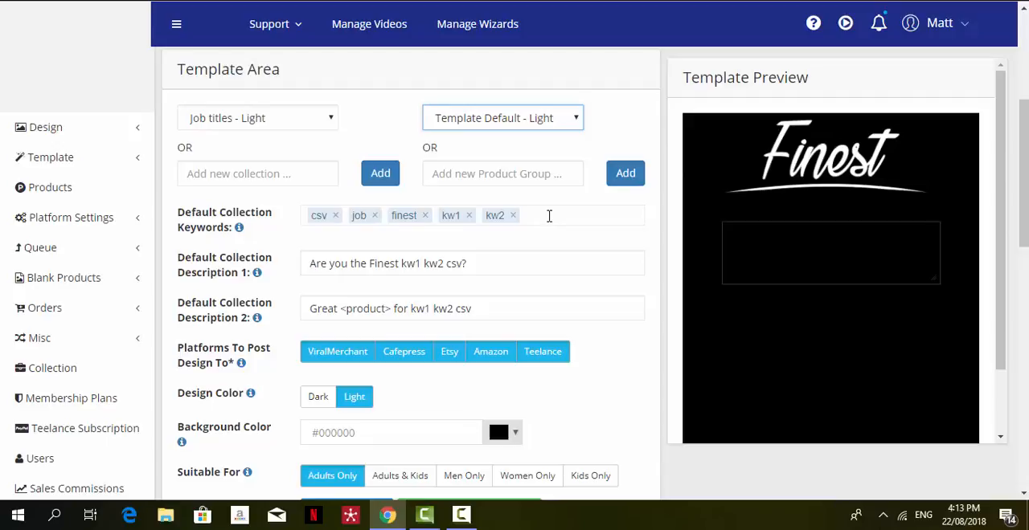
Insert "csv" between "Finest" and "Job Title" in both Template Title and Template Title 2.
{"action": "scroll", "coordinate": [549, 216], "scroll_direction": "down", "scroll_amount": 1}
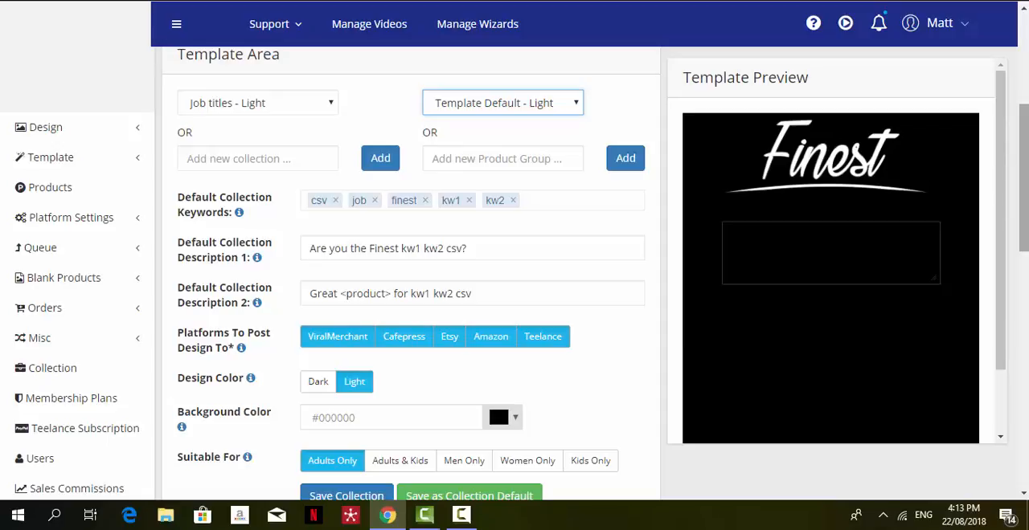
{"action": "scroll", "coordinate": [497, 398], "scroll_direction": "down", "scroll_amount": 3}
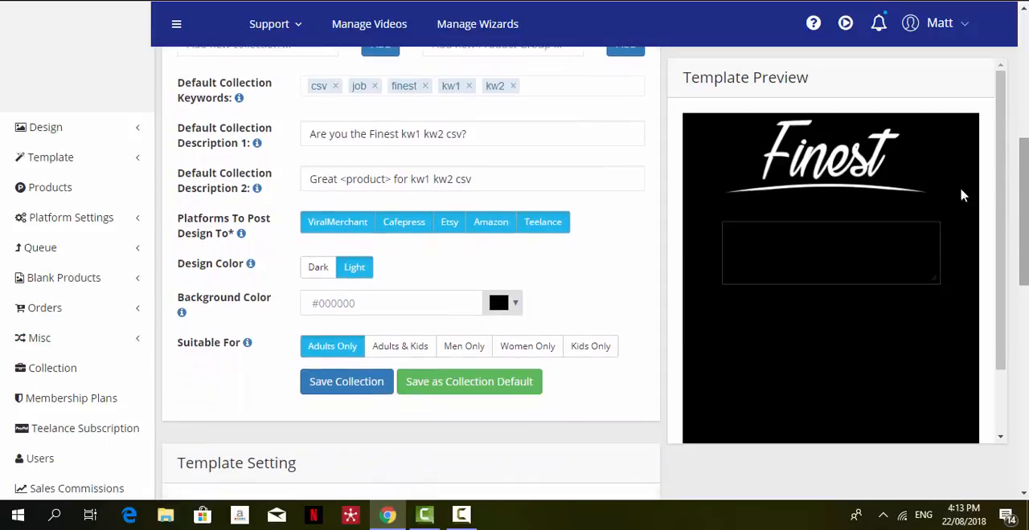
{"action": "left_click", "coordinate": [536, 141]}
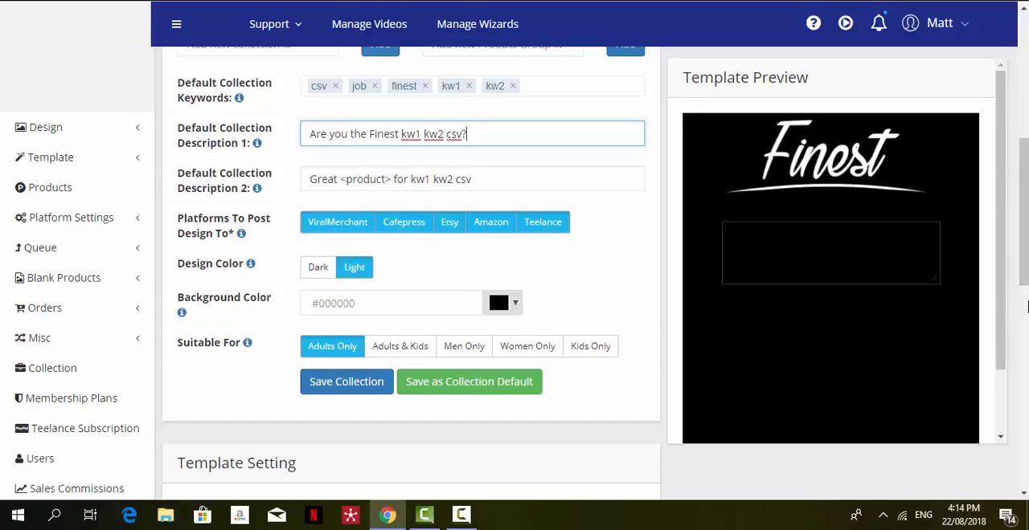
{"action": "left_click_drag", "start_coordinate": [1026, 252], "coordinate": [1026, 305]}
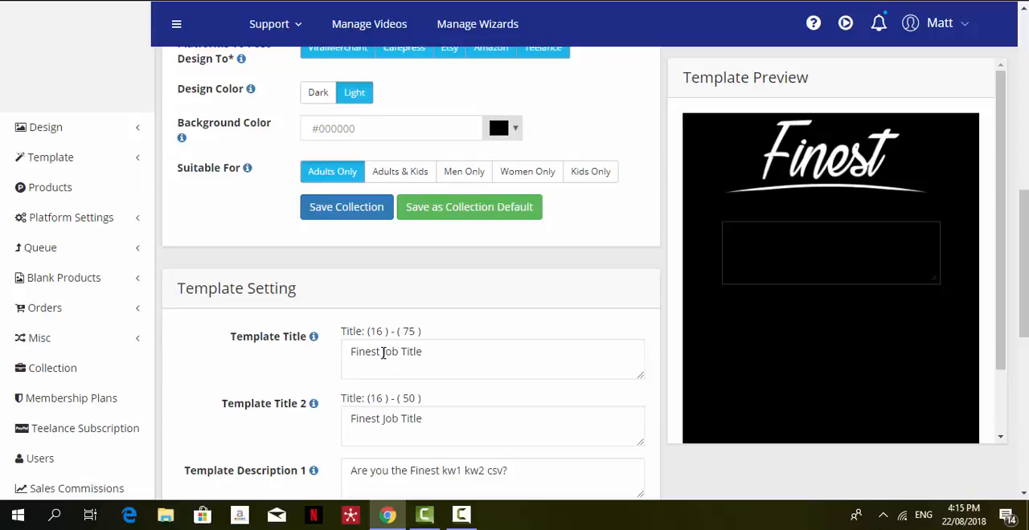
{"action": "left_click", "coordinate": [383, 354]}
{"action": "type", "text": "csv"}
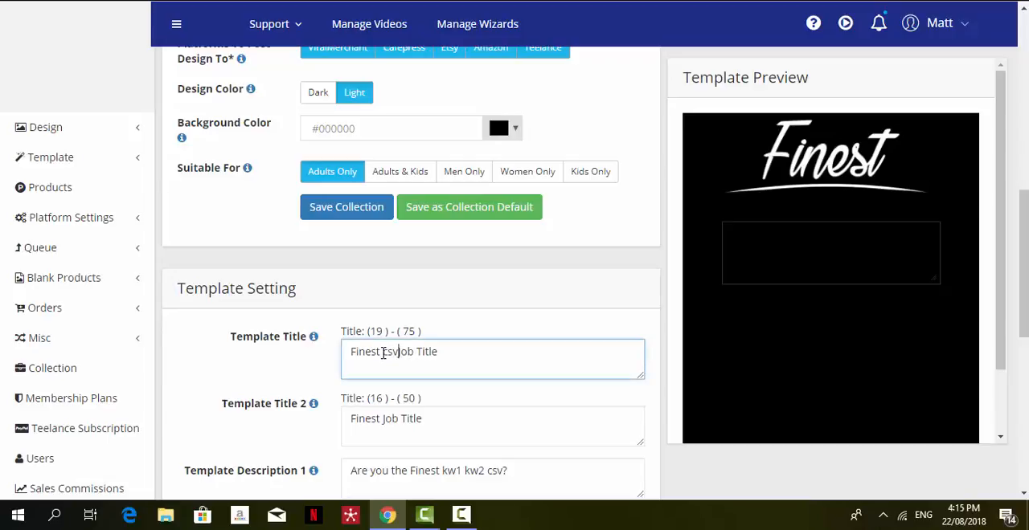
{"action": "left_click", "coordinate": [380, 423]}
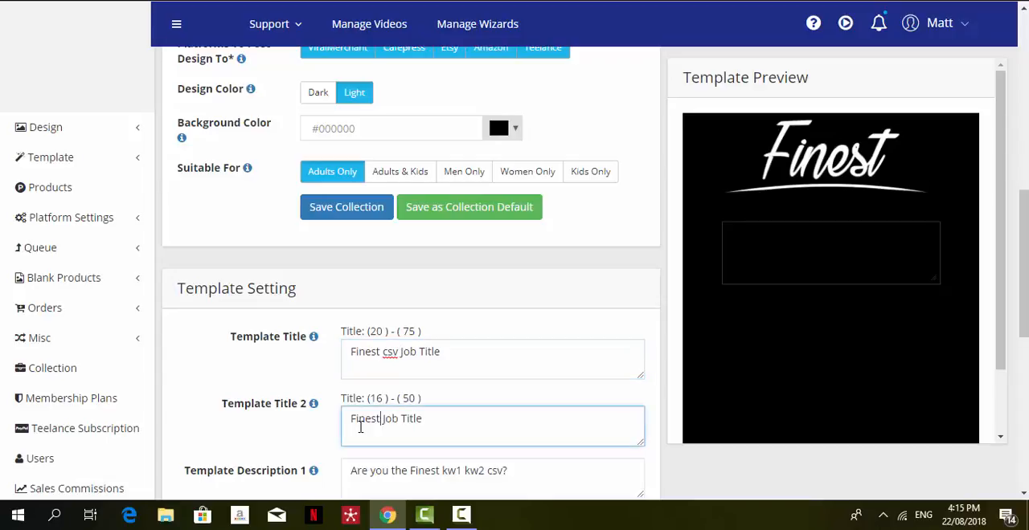
{"action": "type", "text": "csv"}
Try the All Capital and All Lower Case options for the template text and return to No Change.
{"action": "left_click_drag", "start_coordinate": [1023, 306], "coordinate": [1024, 406]}
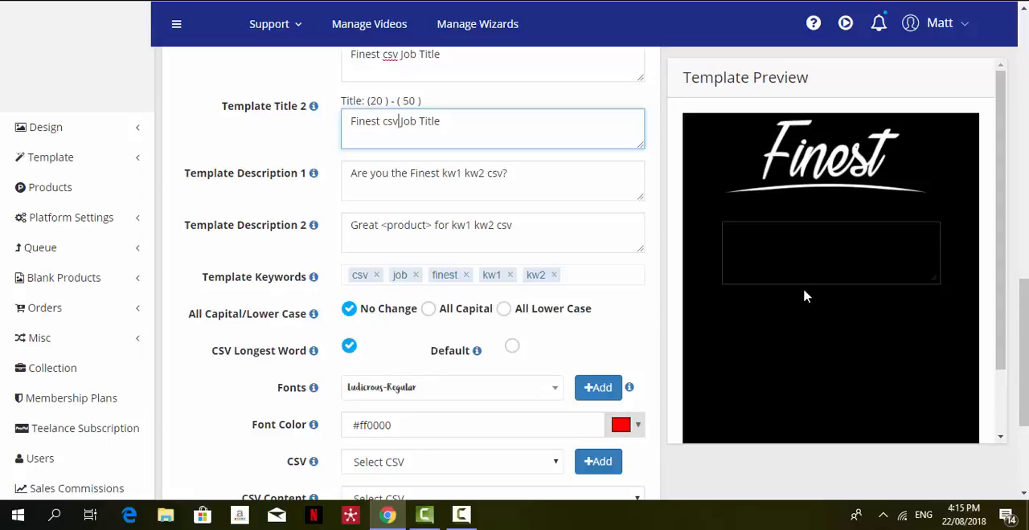
{"action": "scroll", "coordinate": [1023, 354], "scroll_direction": "down", "scroll_amount": 2}
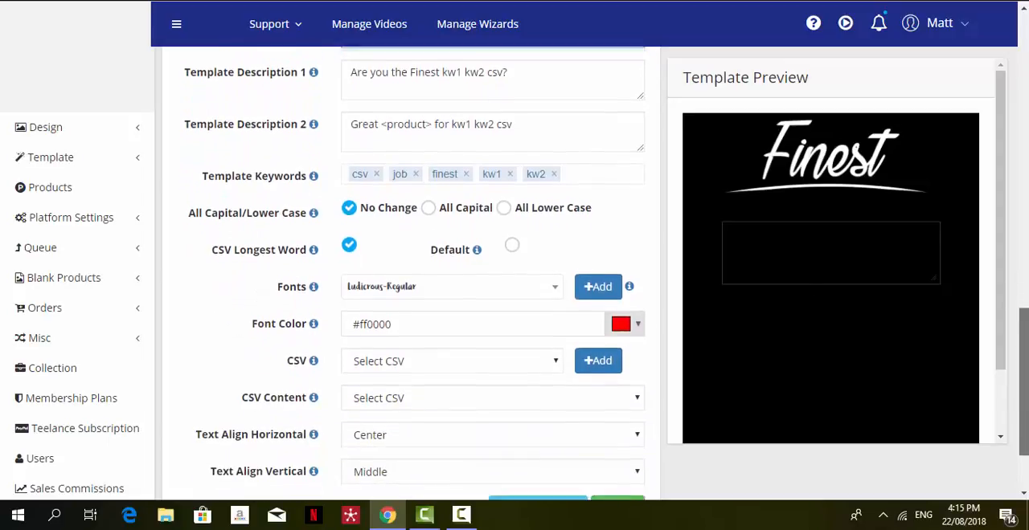
{"action": "left_click", "coordinate": [428, 202]}
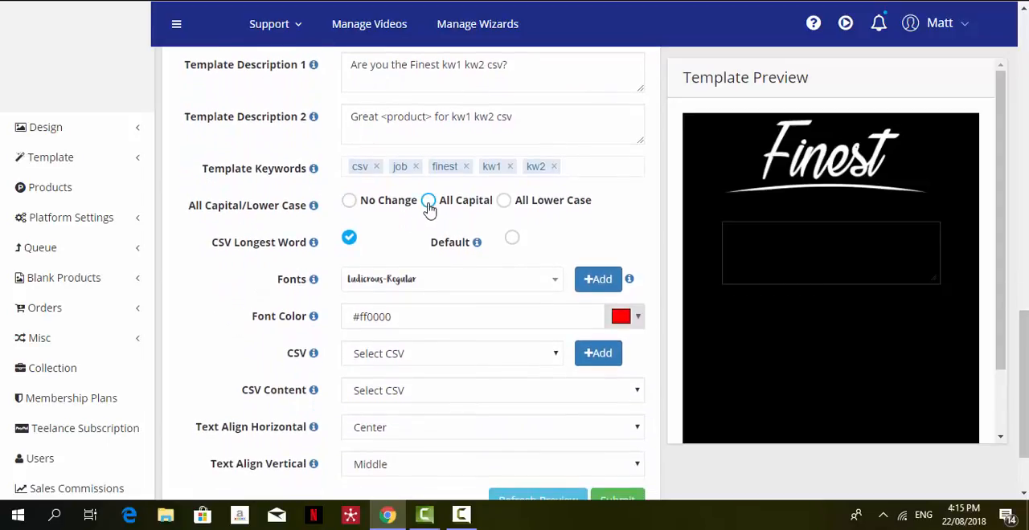
{"action": "left_click", "coordinate": [503, 202]}
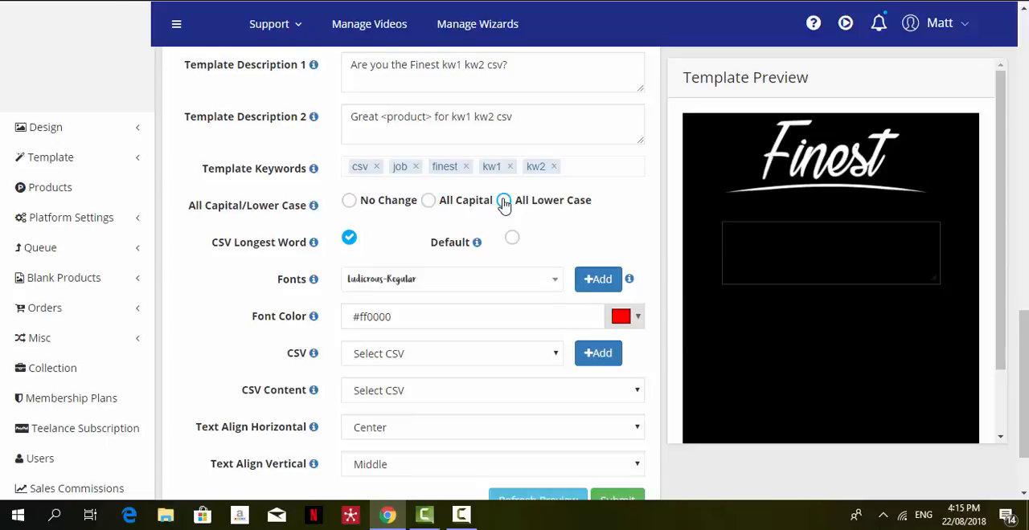
{"action": "left_click", "coordinate": [350, 203]}
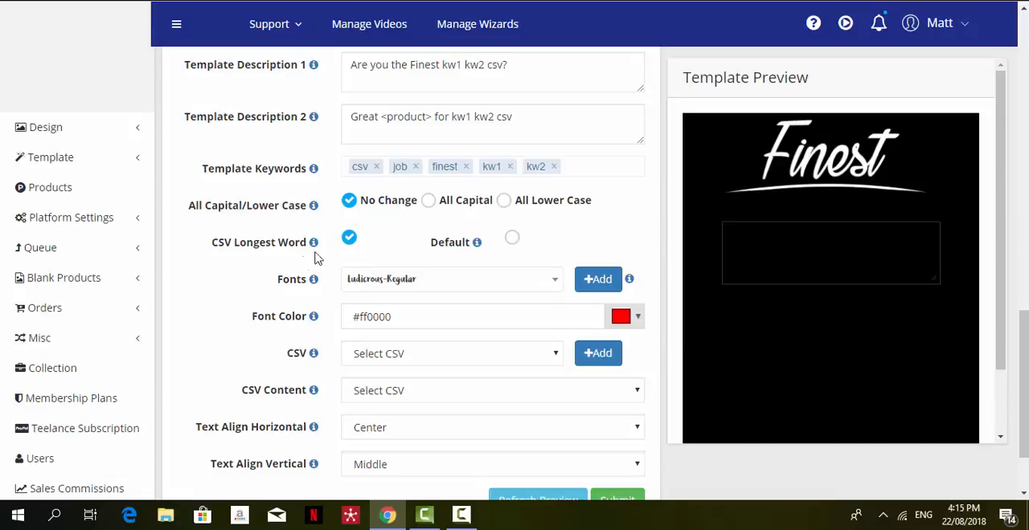
Choose Default instead of CSV Longest Word and set the template font to LuckiestGuy.
{"action": "left_click", "coordinate": [516, 241]}
{"action": "left_click", "coordinate": [431, 290]}
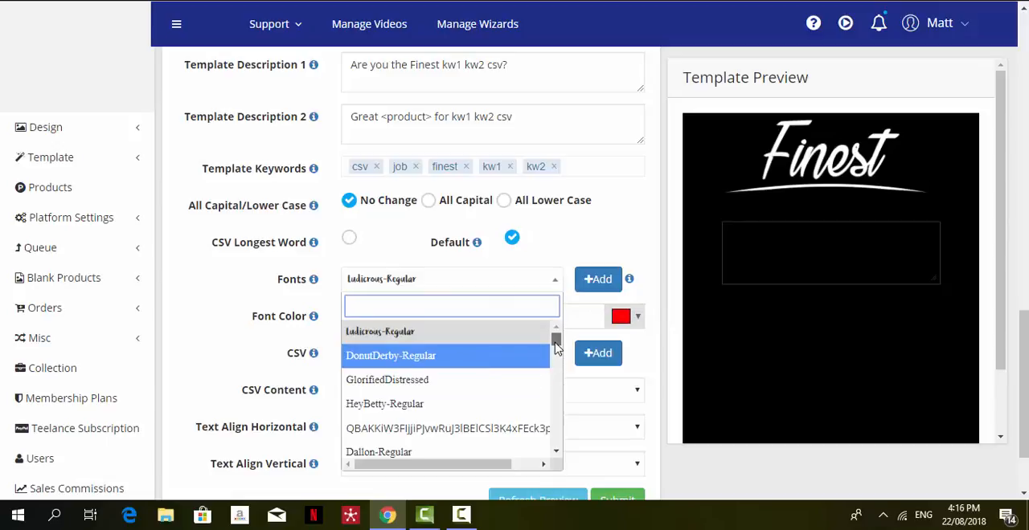
{"action": "left_click_drag", "start_coordinate": [556, 347], "coordinate": [557, 361]}
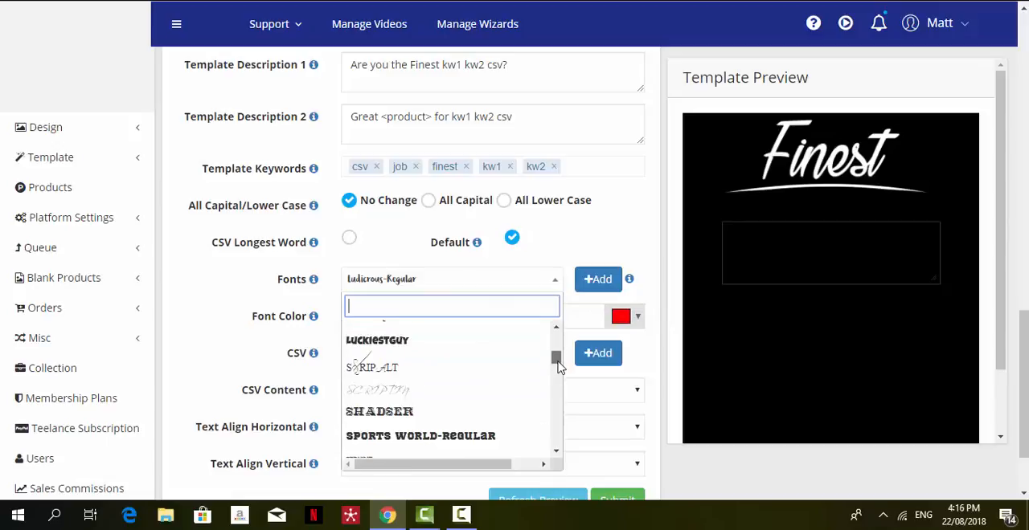
{"action": "left_click", "coordinate": [412, 348]}
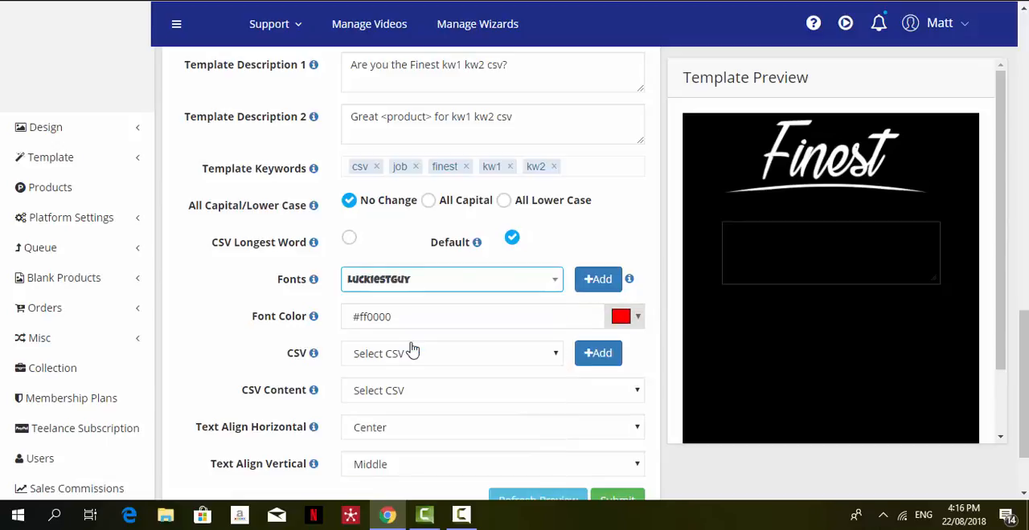
{"action": "left_click", "coordinate": [634, 322]}
{"action": "left_click", "coordinate": [731, 352]}
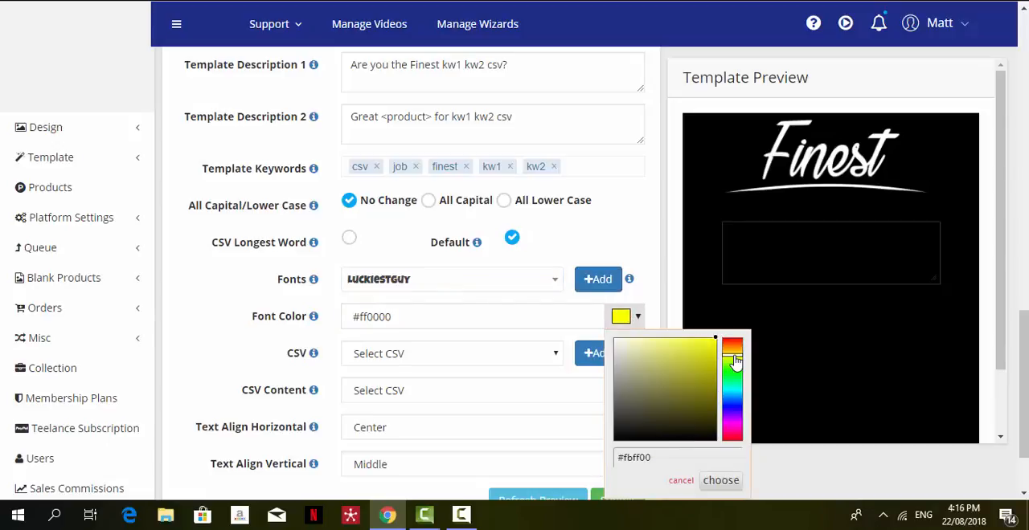
{"action": "left_click", "coordinate": [447, 327]}
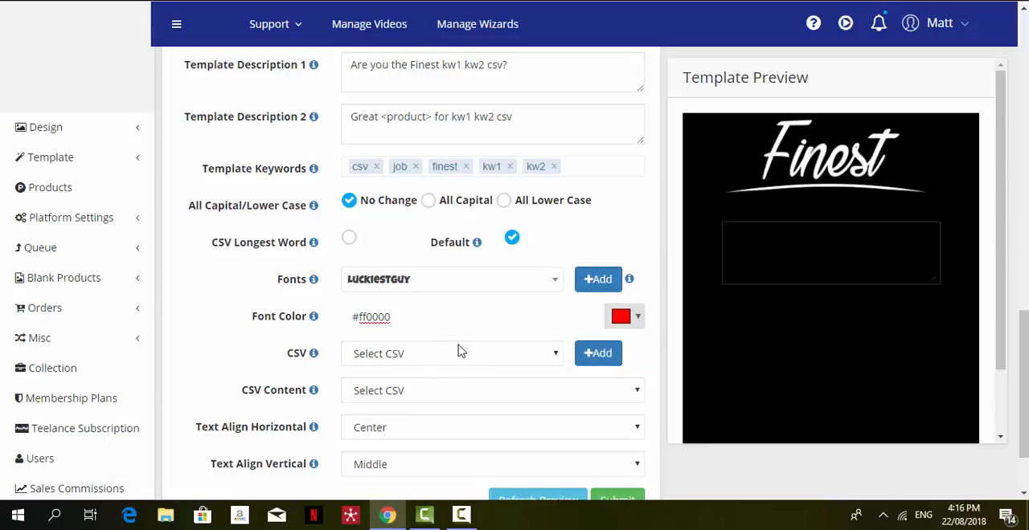
Set the template's CSV to job titles.csv and its font color to #f0ff00.
{"action": "left_click", "coordinate": [459, 351]}
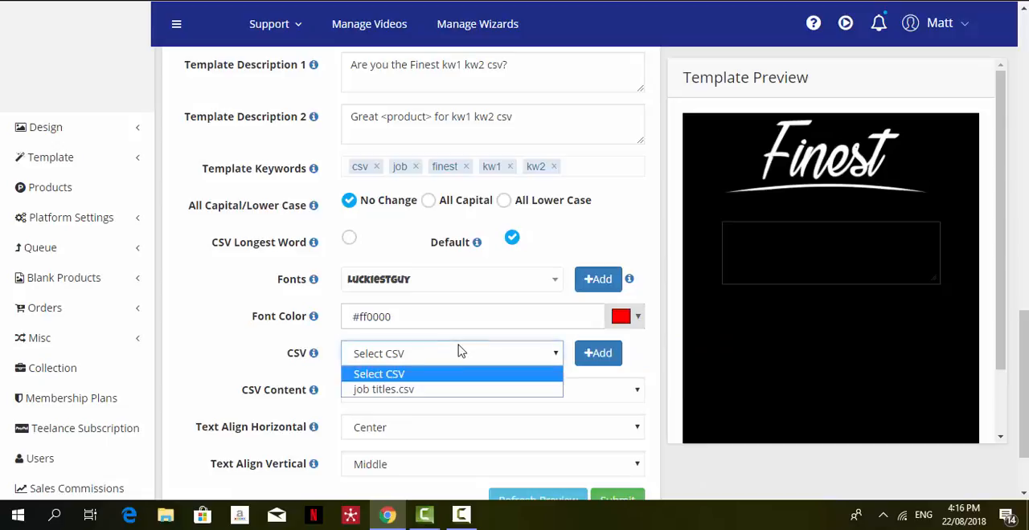
{"action": "left_click", "coordinate": [431, 390]}
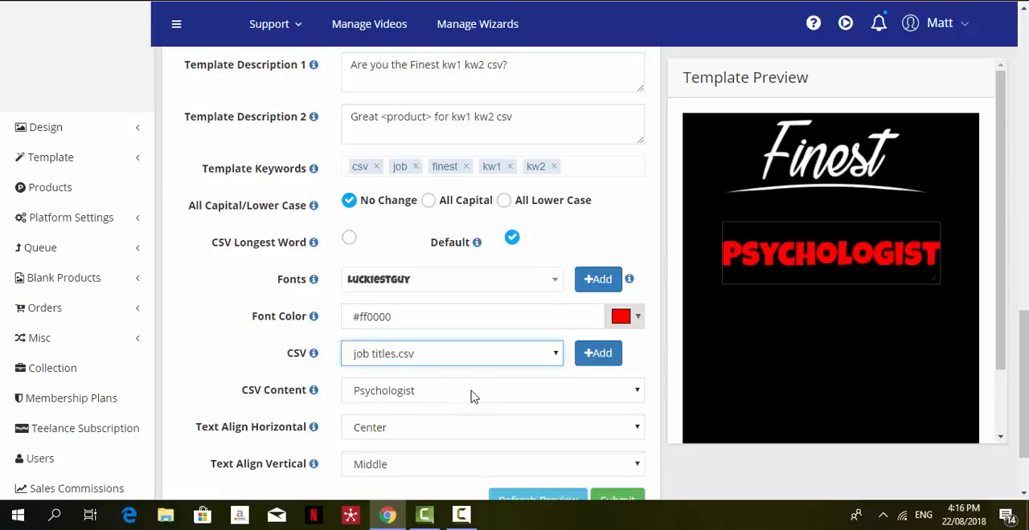
{"action": "left_click", "coordinate": [634, 318]}
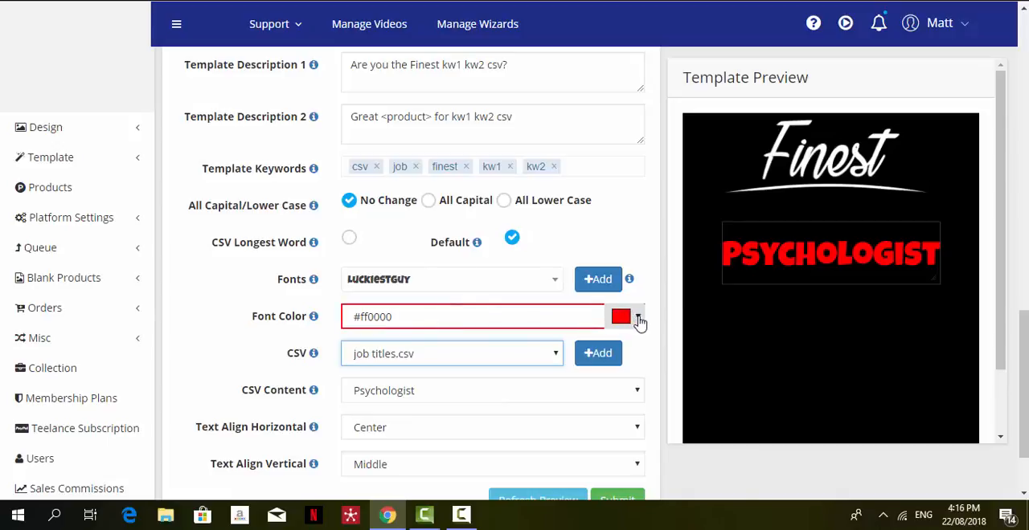
{"action": "left_click", "coordinate": [634, 318]}
{"action": "left_click", "coordinate": [737, 357]}
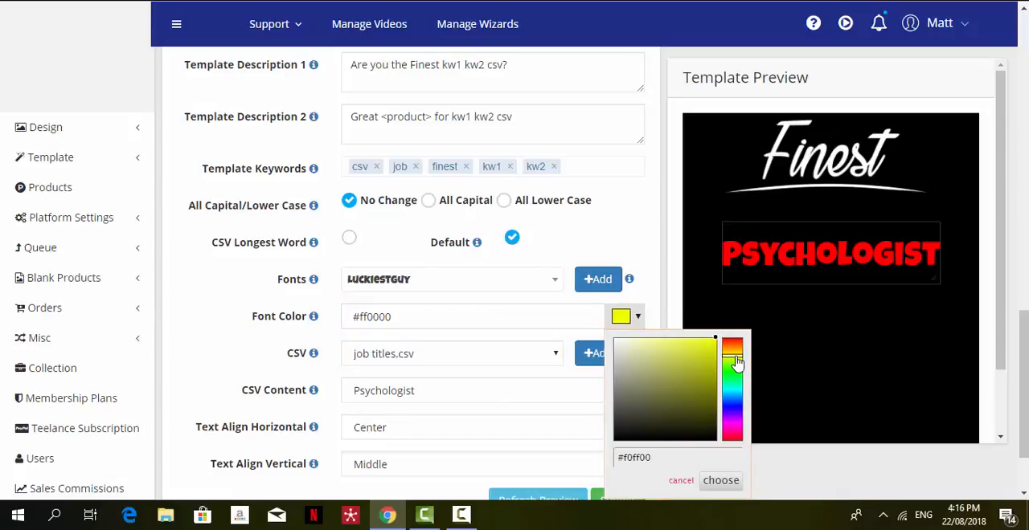
{"action": "left_click", "coordinate": [720, 481]}
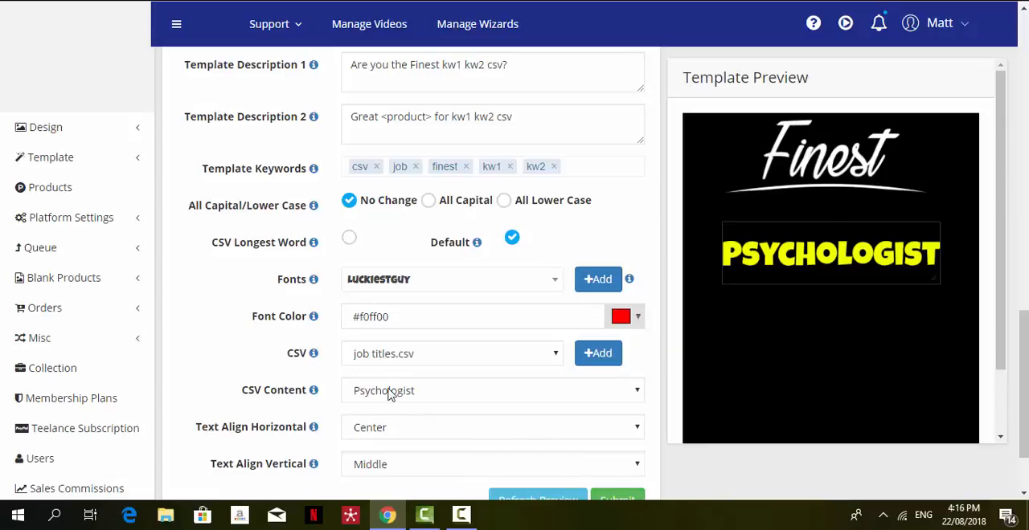
Set the CSV Content to Nanny and refresh the template preview.
{"action": "left_click", "coordinate": [437, 396]}
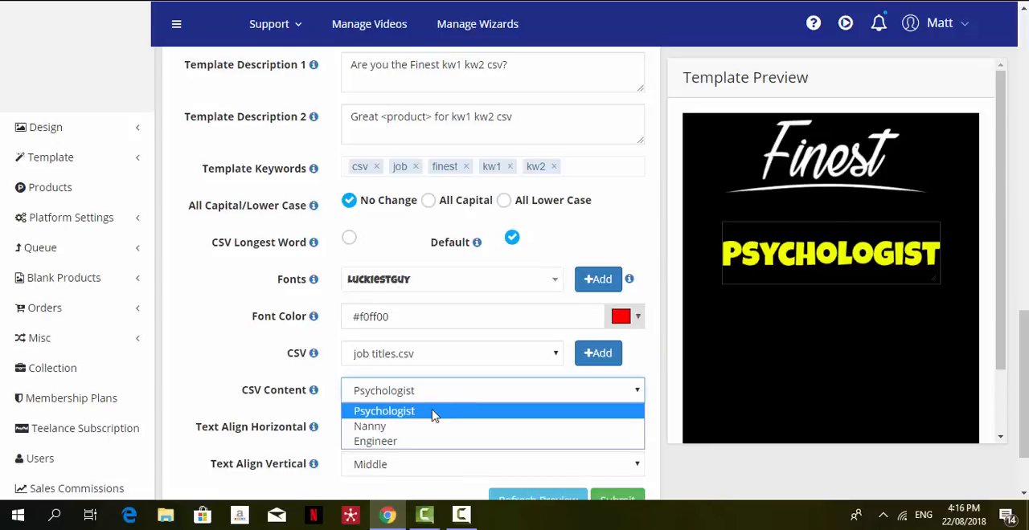
{"action": "left_click", "coordinate": [426, 426]}
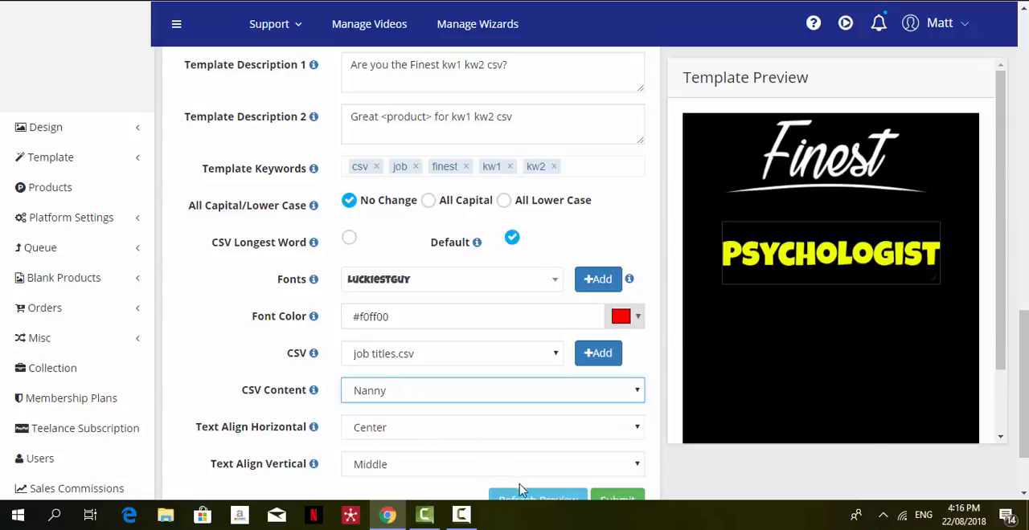
{"action": "double_click", "coordinate": [1023, 493]}
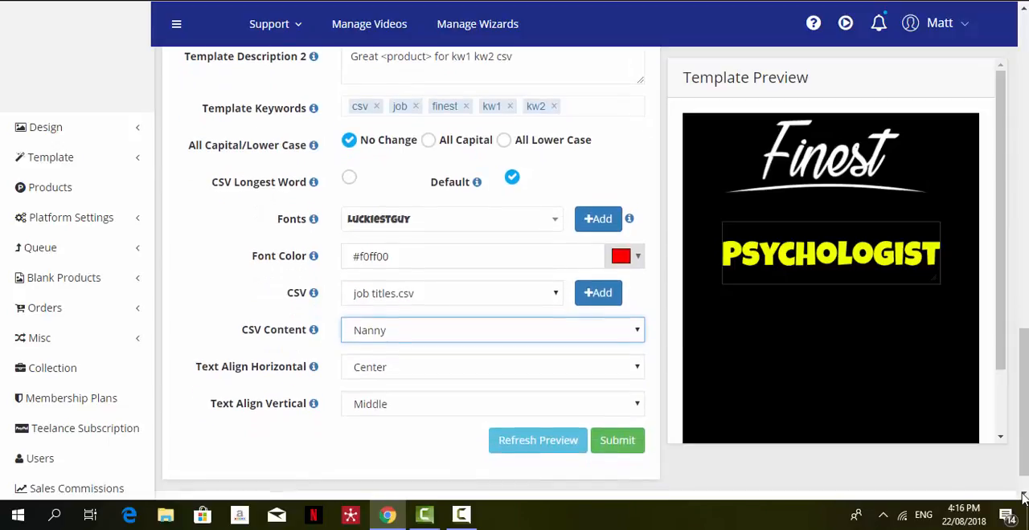
{"action": "left_click", "coordinate": [531, 441]}
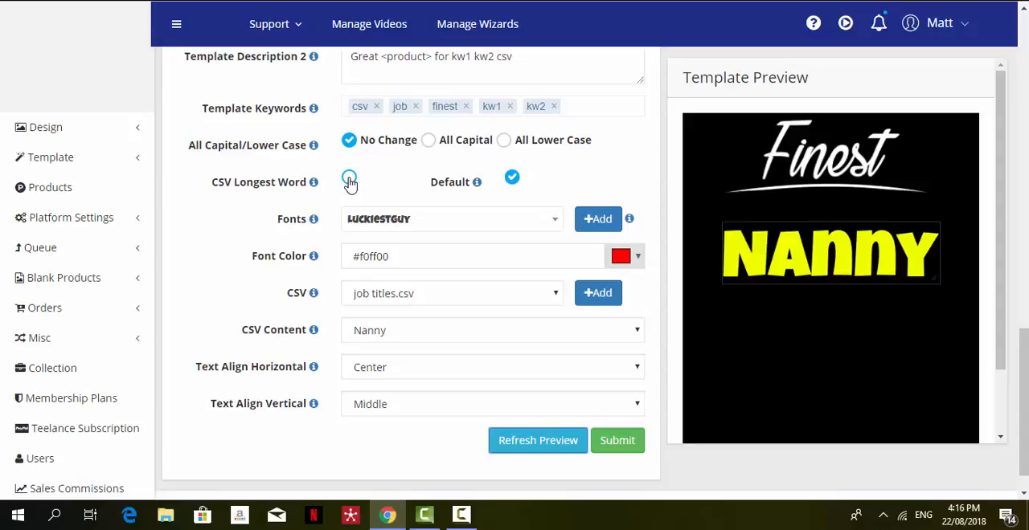
Set the CSV Content to Psychologist with CSV Longest Word selected and refresh the template preview.
{"action": "left_click", "coordinate": [432, 330]}
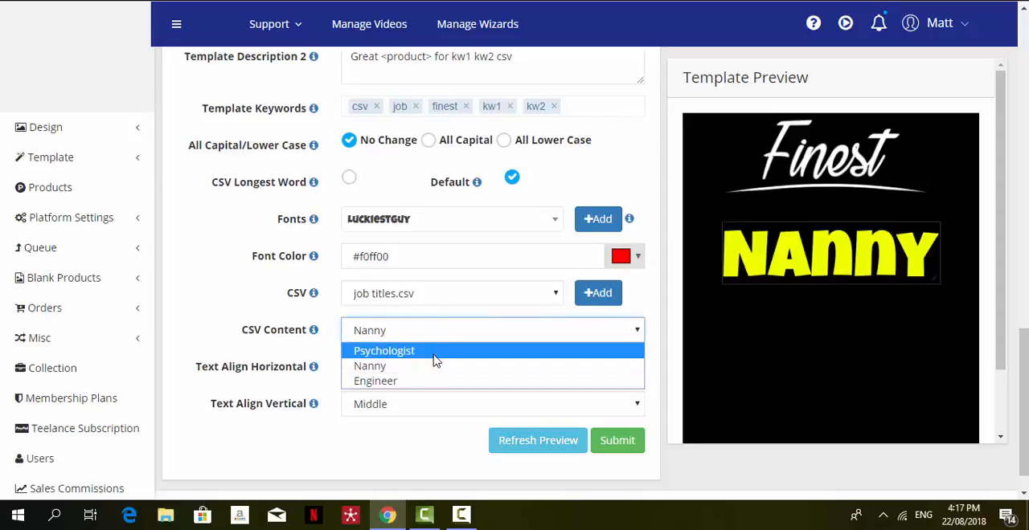
{"action": "left_click", "coordinate": [433, 357]}
{"action": "left_click", "coordinate": [348, 178]}
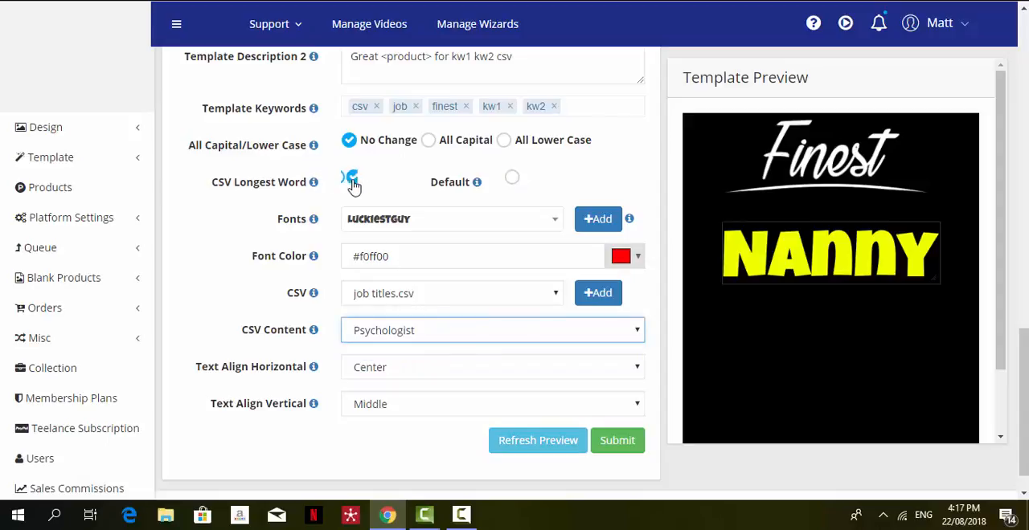
{"action": "left_click", "coordinate": [542, 447]}
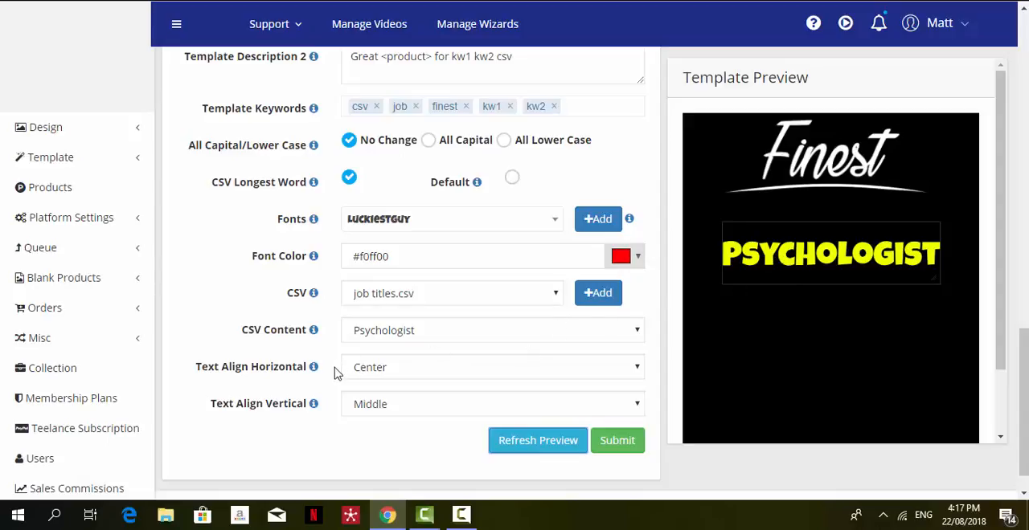
Check the horizontal and vertical text alignment options, keeping Center and Middle, and review the other template settings.
{"action": "left_click", "coordinate": [428, 373]}
{"action": "left_click", "coordinate": [426, 373]}
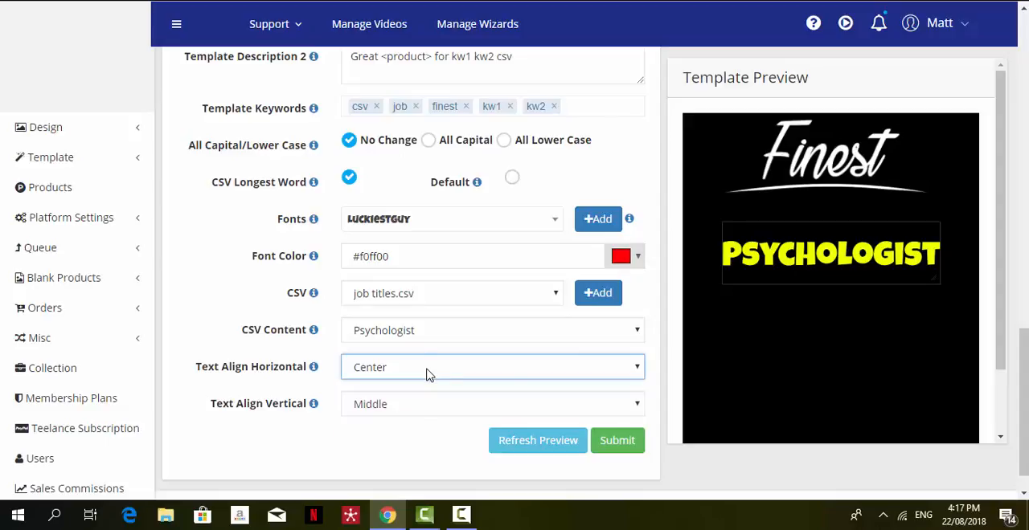
{"action": "left_click", "coordinate": [410, 420]}
{"action": "left_click", "coordinate": [411, 421]}
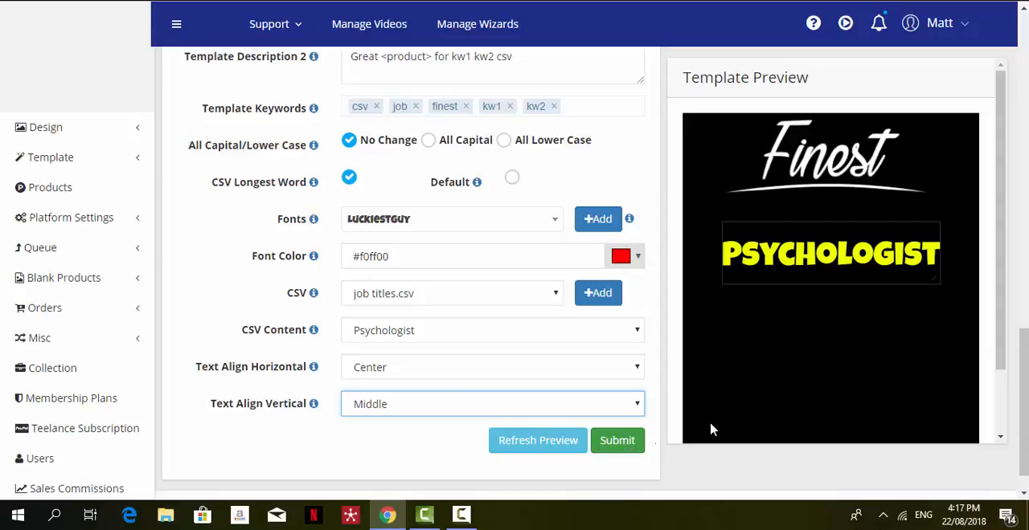
{"action": "left_click_drag", "start_coordinate": [1024, 414], "coordinate": [1023, 238]}
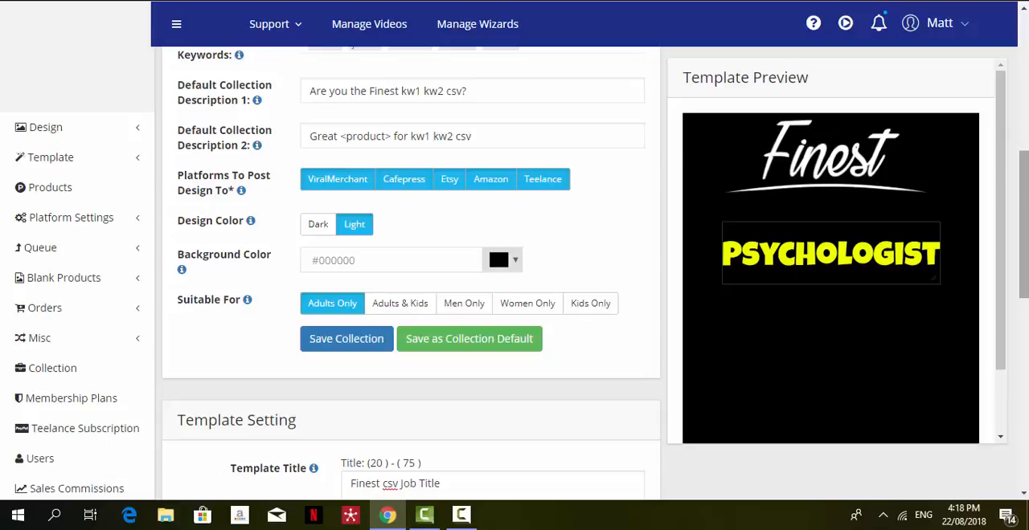
{"action": "scroll", "coordinate": [497, 240], "scroll_direction": "down", "scroll_amount": 4}
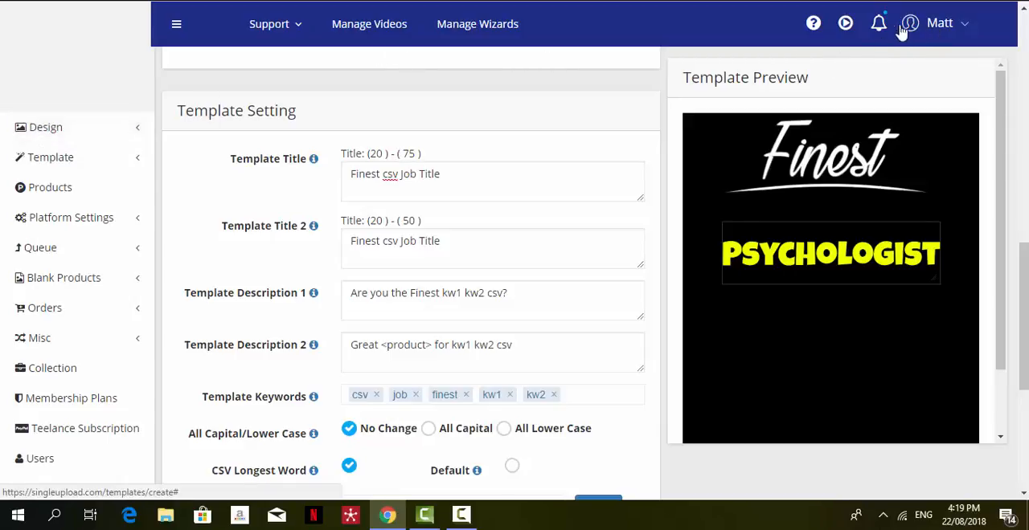
View the template page's help video, wizard instructions and support ticket options, and close the wizard.
{"action": "left_click", "coordinate": [846, 27]}
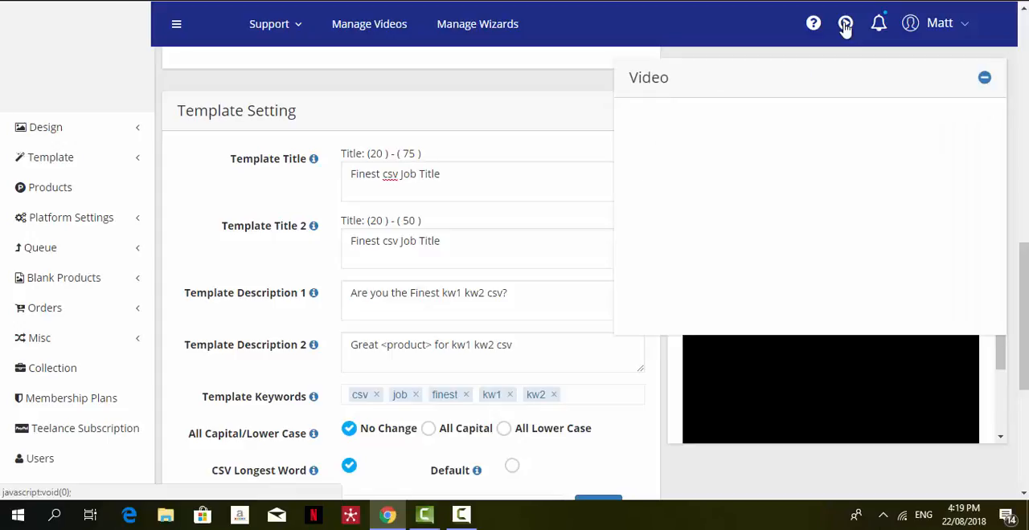
{"action": "left_click", "coordinate": [812, 25]}
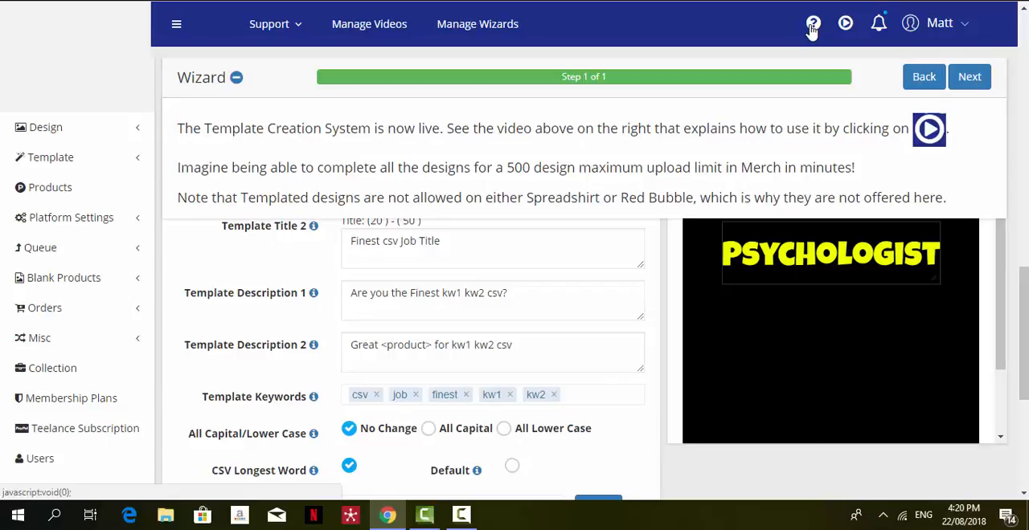
{"action": "left_click", "coordinate": [278, 35]}
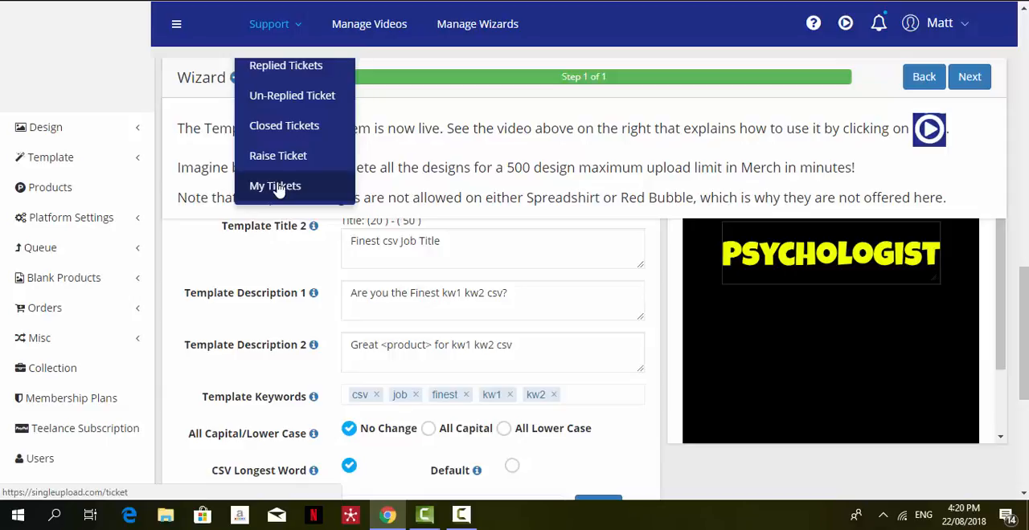
{"action": "left_click", "coordinate": [268, 34]}
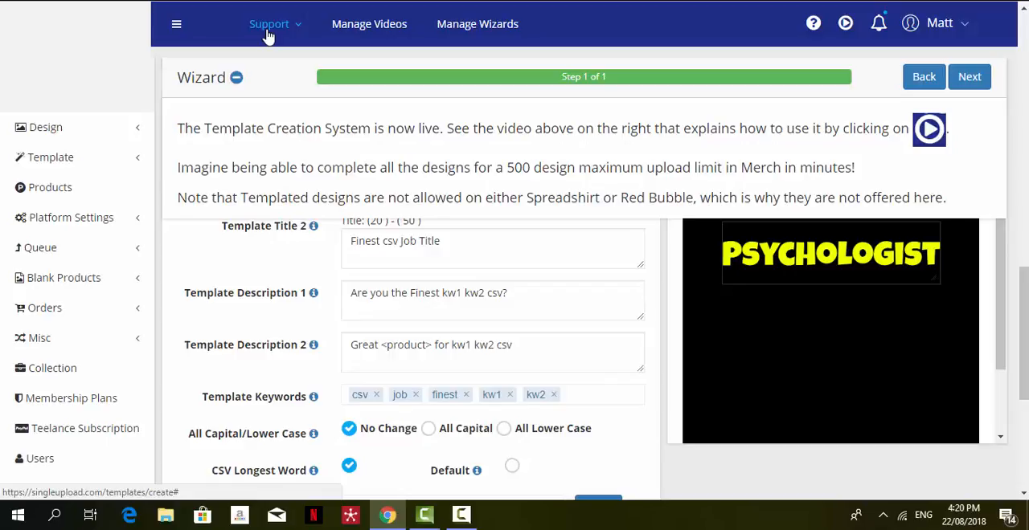
{"action": "left_click", "coordinate": [814, 26]}
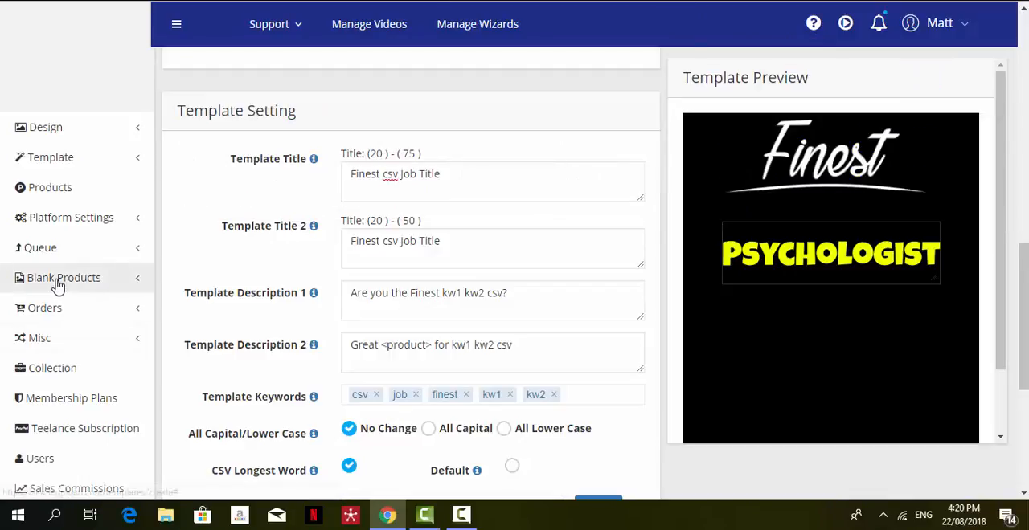
Open the Amazon Seller platform settings and examine the product selection, colors and sizes of the Halloween - Light group.
{"action": "mouse_move", "coordinate": [90, 218]}
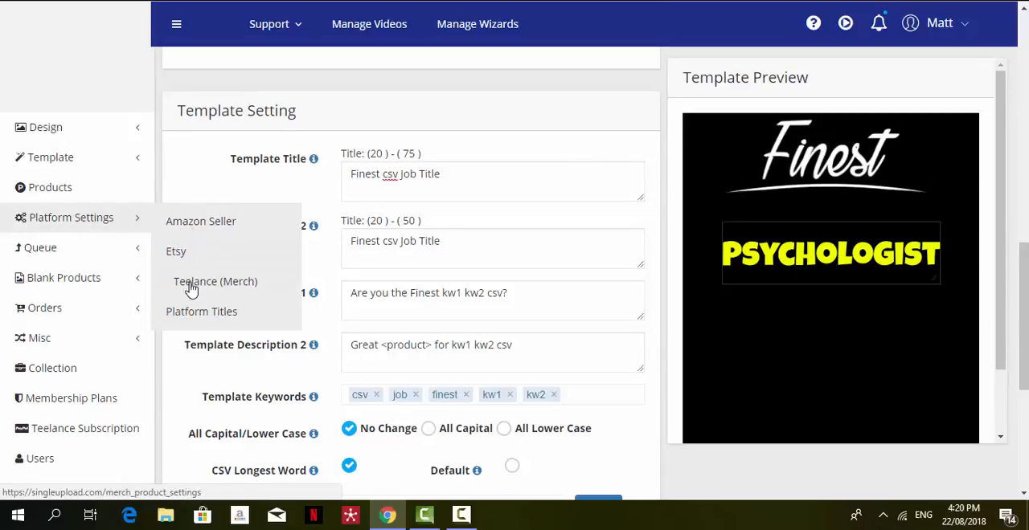
{"action": "left_click", "coordinate": [205, 223]}
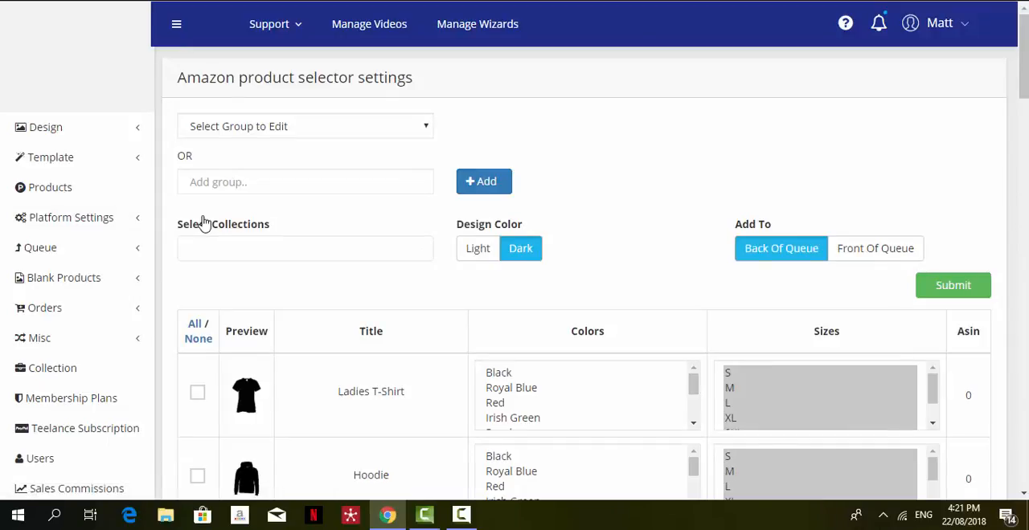
{"action": "left_click", "coordinate": [400, 133]}
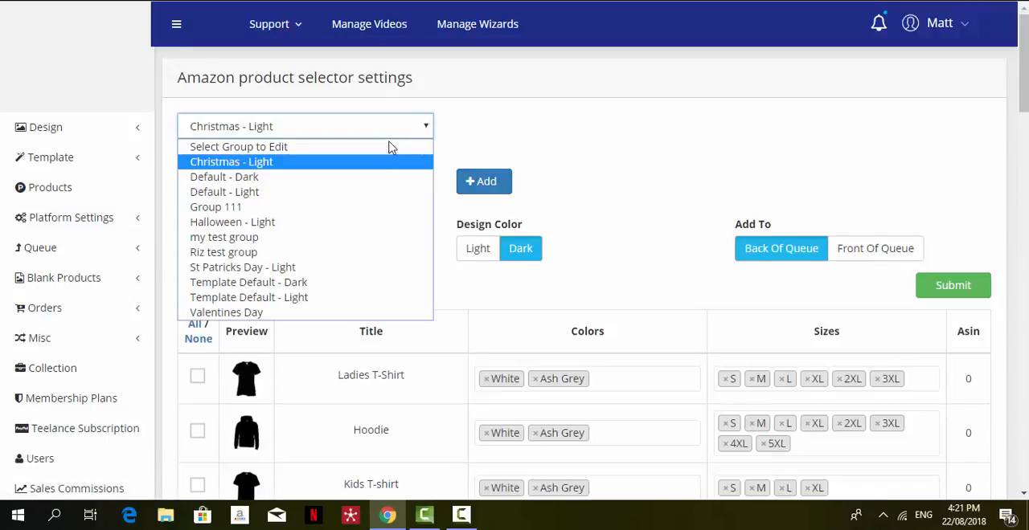
{"action": "left_click", "coordinate": [349, 223]}
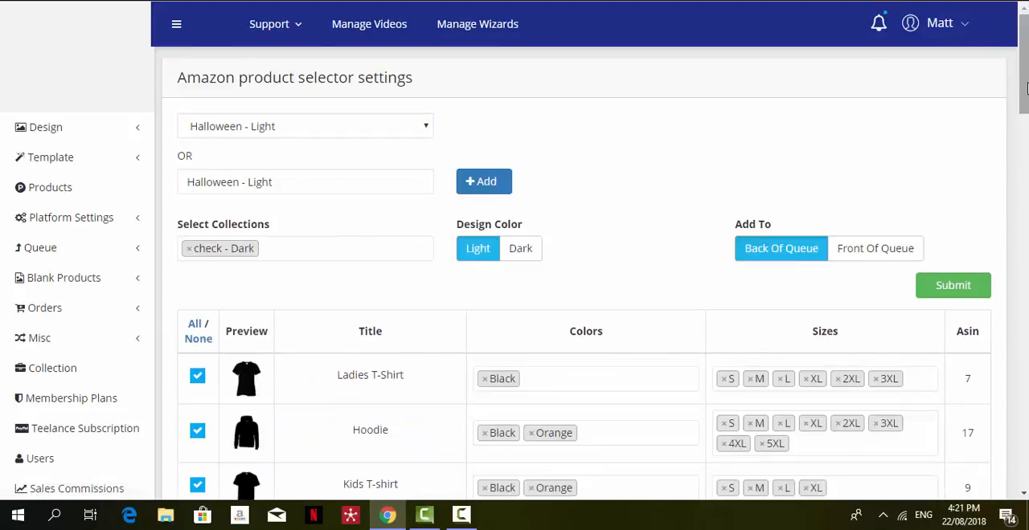
{"action": "scroll", "coordinate": [349, 229], "scroll_direction": "down", "scroll_amount": 4}
{"action": "scroll", "coordinate": [675, 117], "scroll_direction": "down", "scroll_amount": 1}
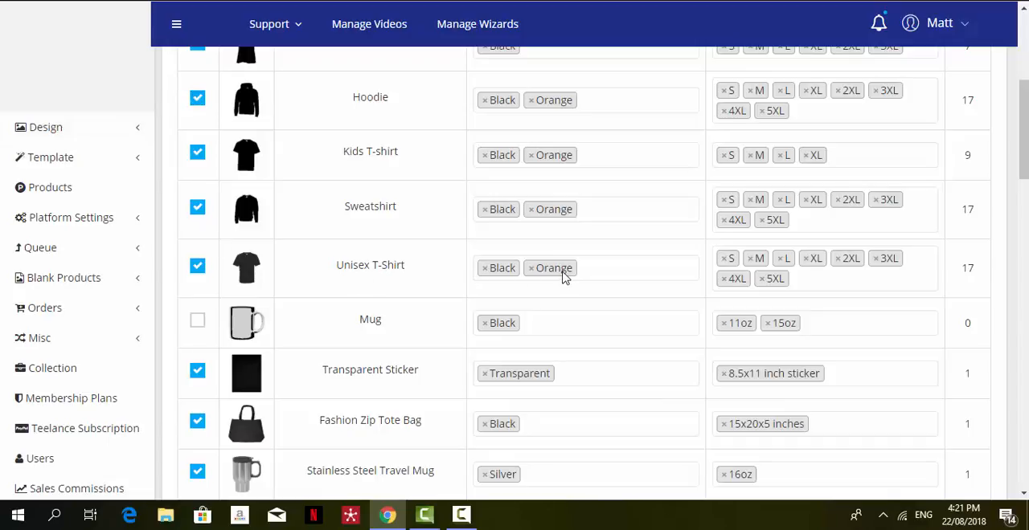
{"action": "scroll", "coordinate": [1024, 233], "scroll_direction": "down", "scroll_amount": 3}
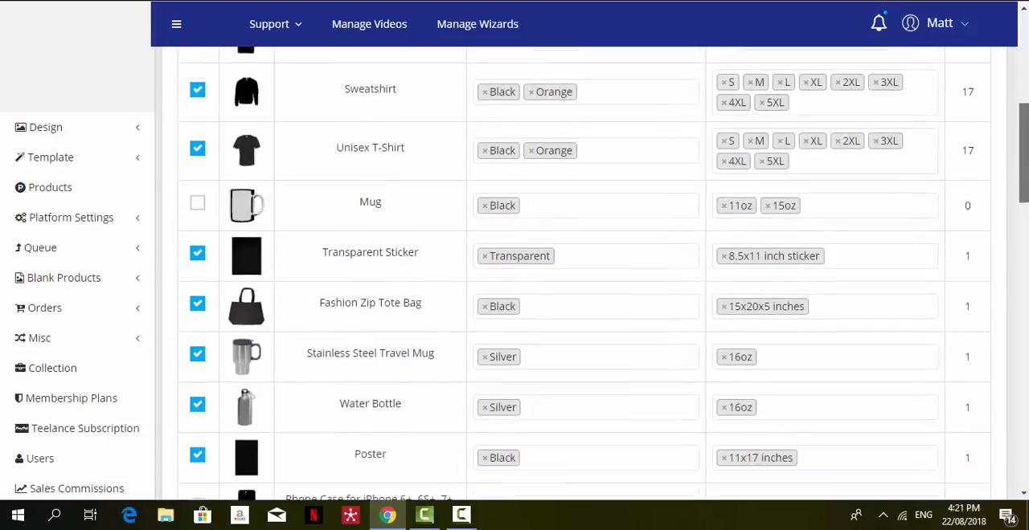
{"action": "scroll", "coordinate": [957, 208], "scroll_direction": "down", "scroll_amount": 3}
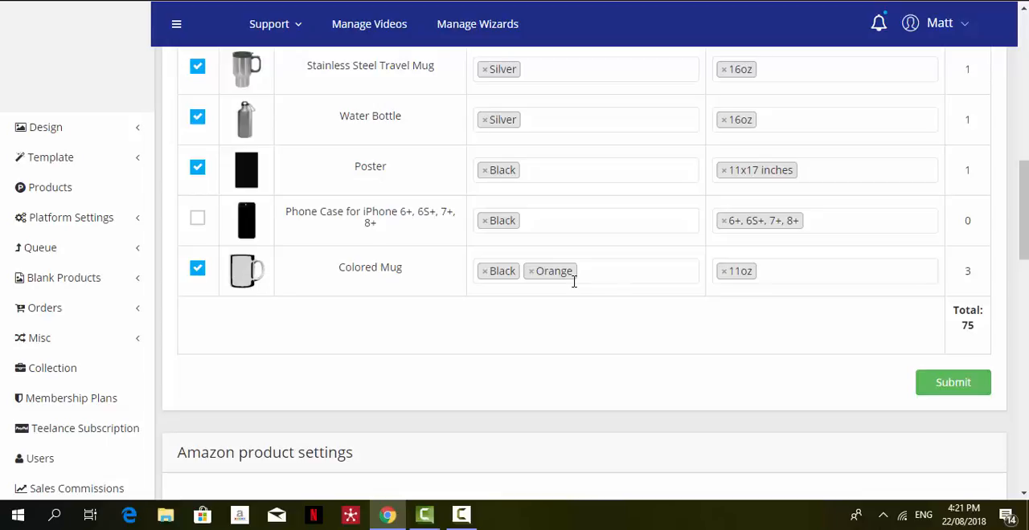
{"action": "left_click_drag", "start_coordinate": [1026, 199], "coordinate": [1026, 168]}
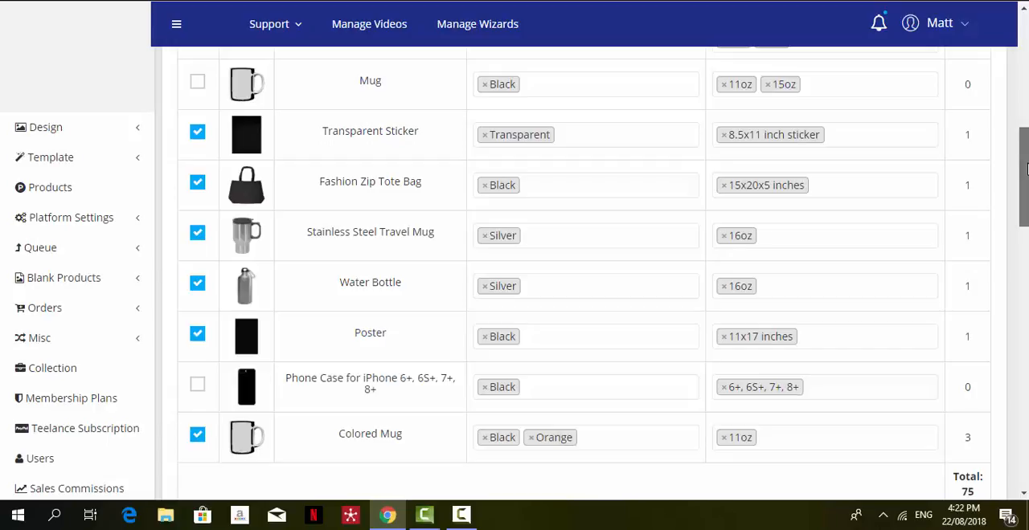
{"action": "left_click_drag", "start_coordinate": [1027, 169], "coordinate": [1026, 53]}
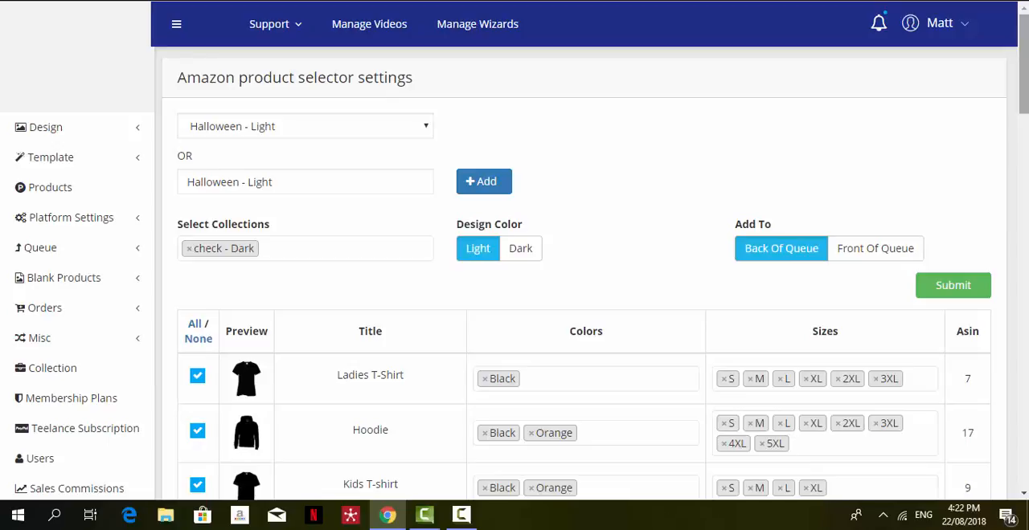
Open the membership plans and compare the Basic Package and Gold monthly upload limits and Amazon FBM / Seller Central inclusion.
{"action": "left_click", "coordinate": [962, 30]}
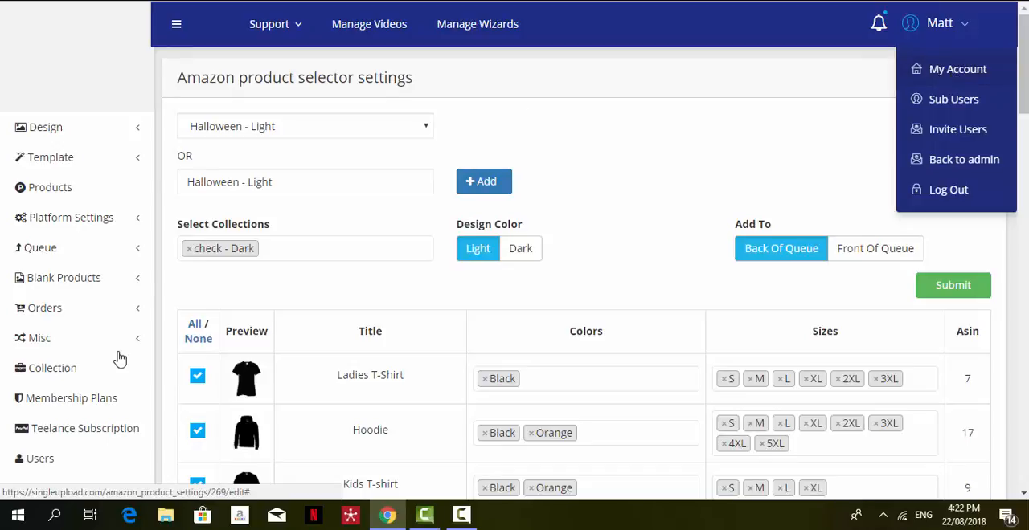
{"action": "left_click", "coordinate": [71, 402]}
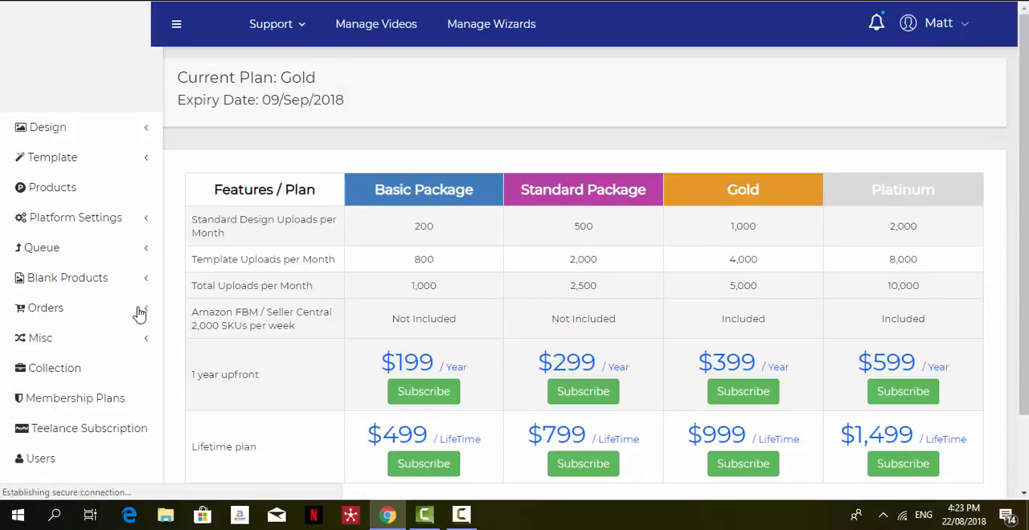
{"action": "scroll", "coordinate": [1023, 164], "scroll_direction": "down", "scroll_amount": 3}
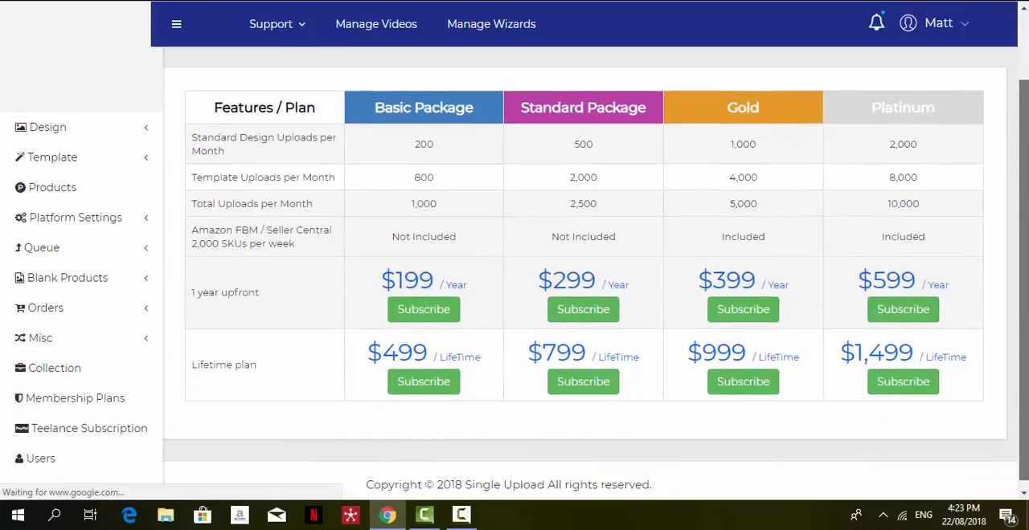
{"action": "double_click", "coordinate": [430, 138]}
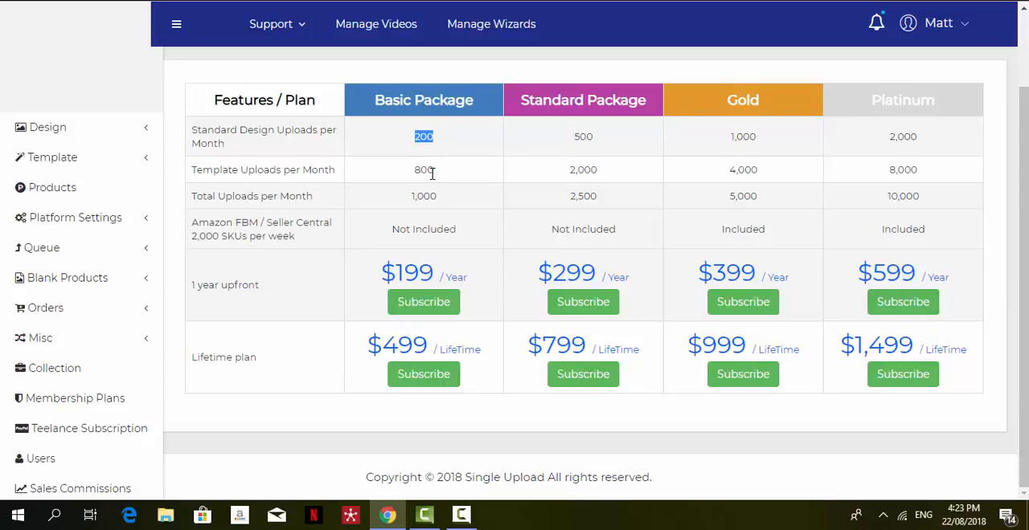
{"action": "left_click_drag", "start_coordinate": [436, 176], "coordinate": [404, 179]}
{"action": "left_click_drag", "start_coordinate": [446, 204], "coordinate": [394, 206]}
{"action": "left_click", "coordinate": [758, 141]}
{"action": "left_click_drag", "start_coordinate": [758, 141], "coordinate": [720, 176]}
{"action": "left_click", "coordinate": [759, 230]}
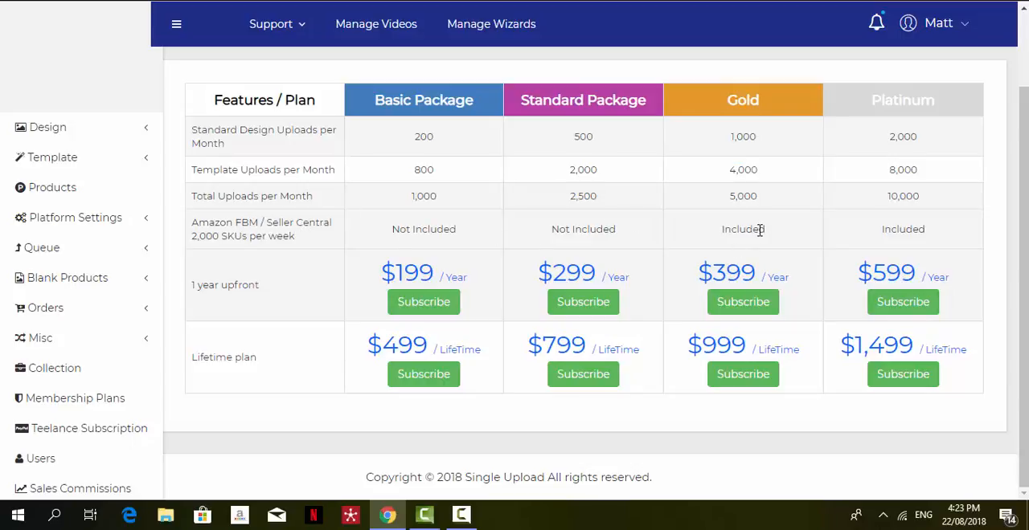